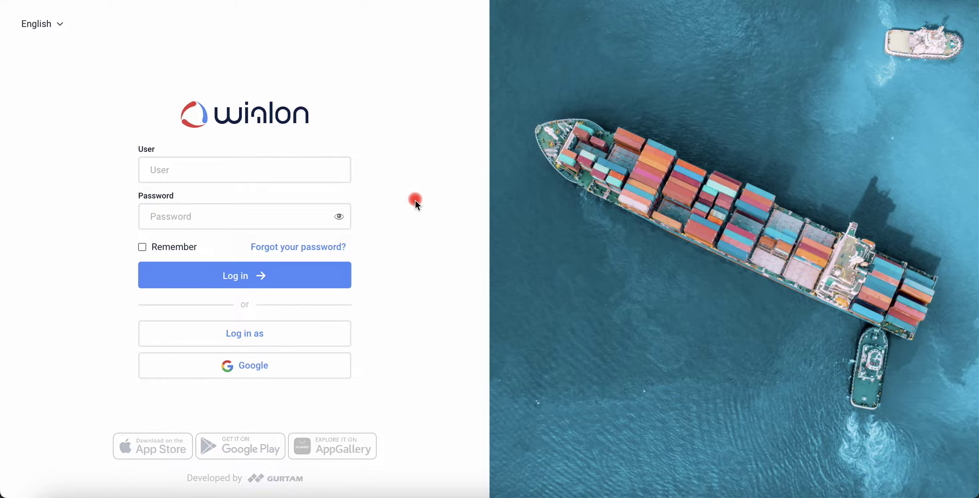
Keep English as the interface language and log in with the user name and password
click(25, 24)
click(59, 53)
click(164, 168)
text(John Doe)
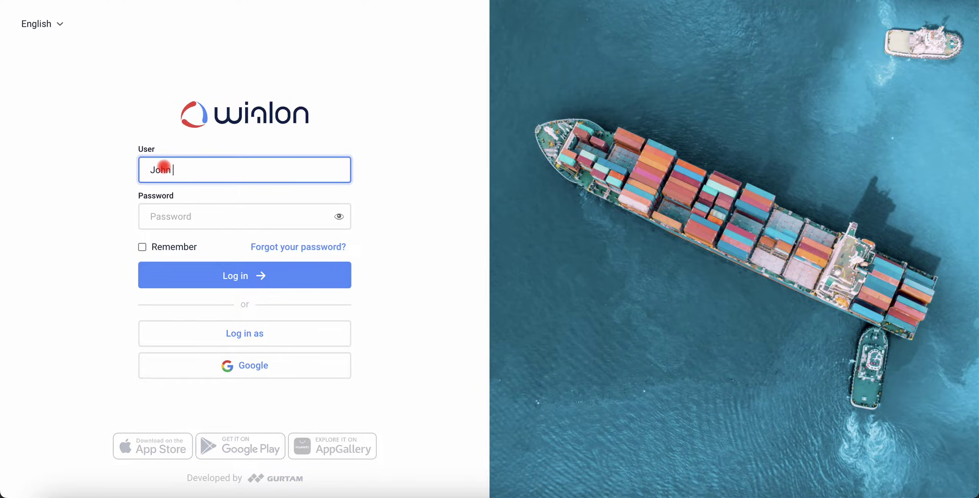
click(159, 213)
text(•••••••••••••)
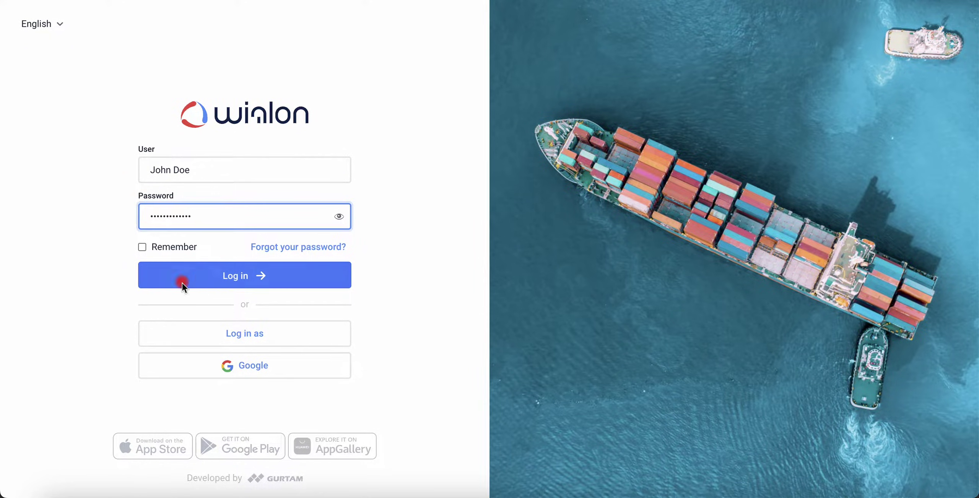
click(241, 282)
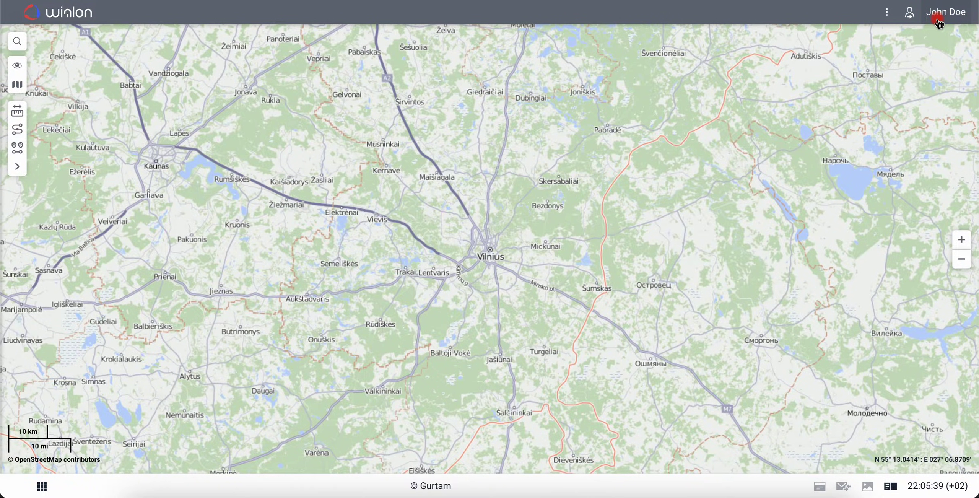
Open User settings and review the time zone list, leaving the time zone unchanged
click(939, 22)
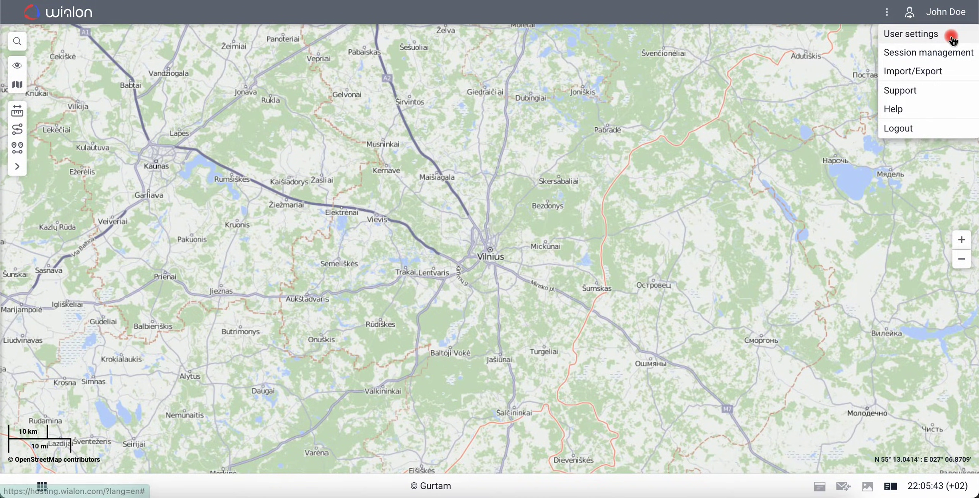
click(951, 35)
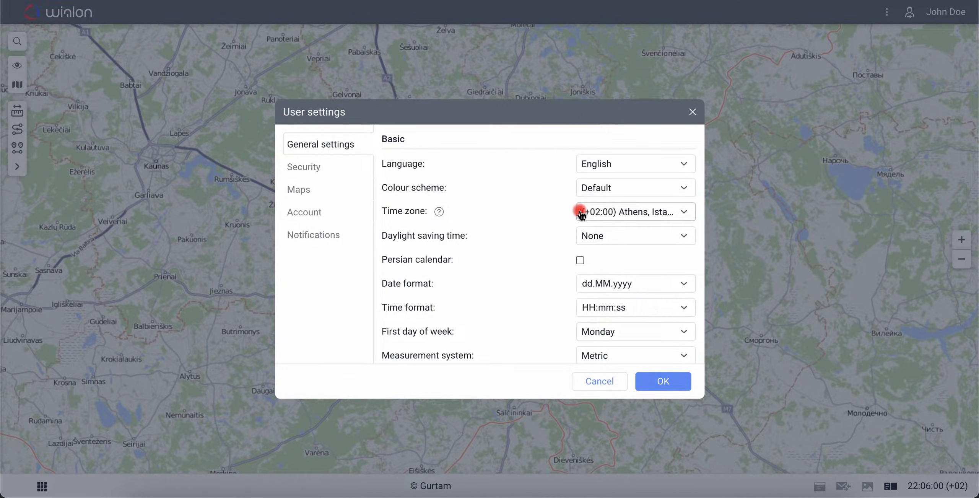
click(582, 211)
scroll(612, 299, down, 3)
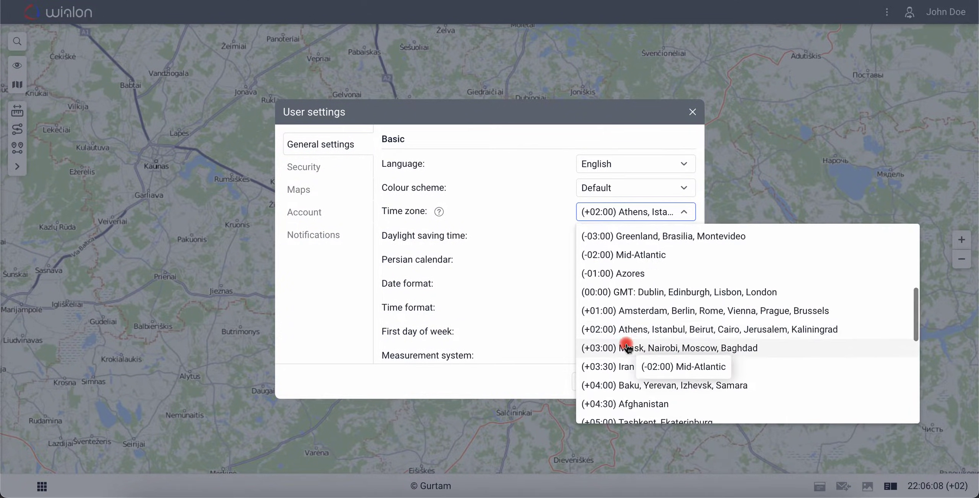
click(631, 322)
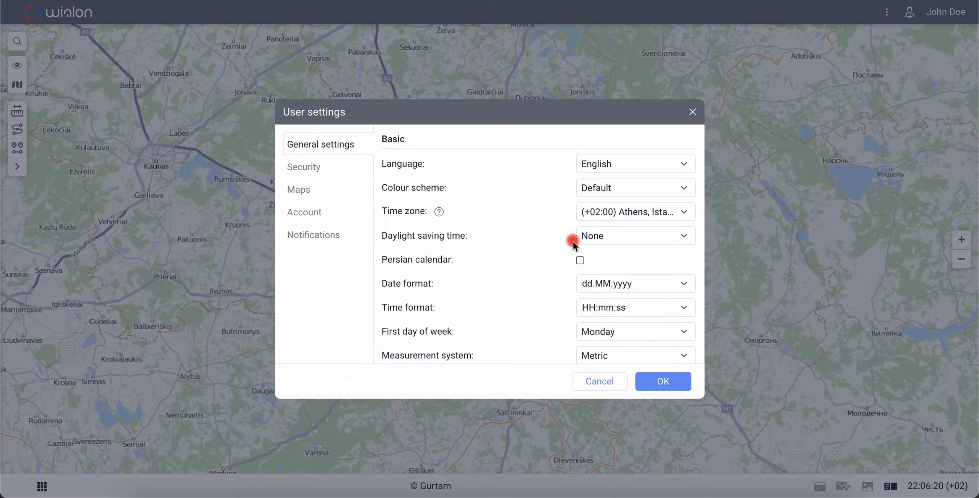
Replace the Security e-mail with the new address and save the settings
click(341, 168)
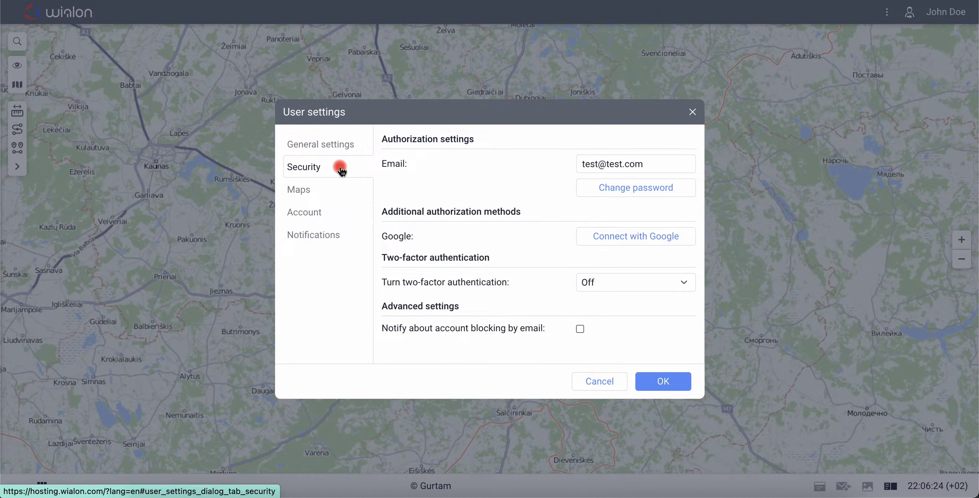
click(569, 171)
key(BackSpace)
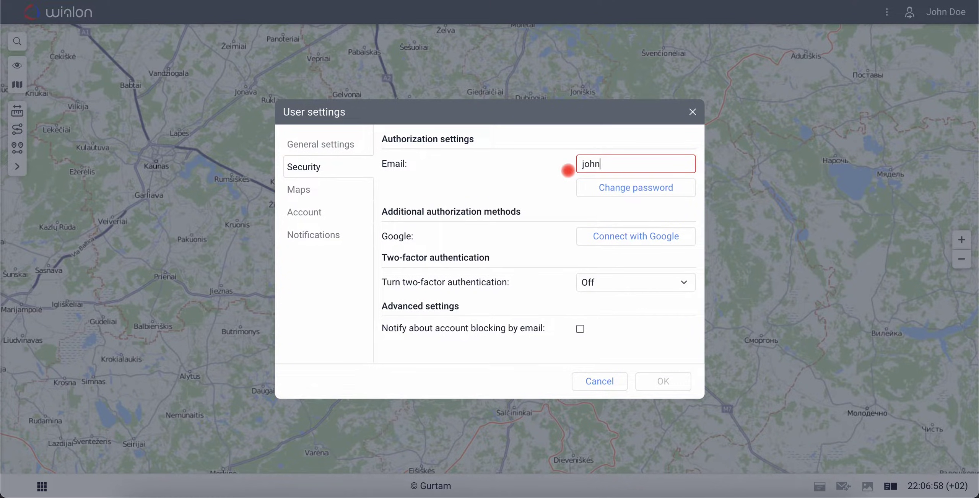
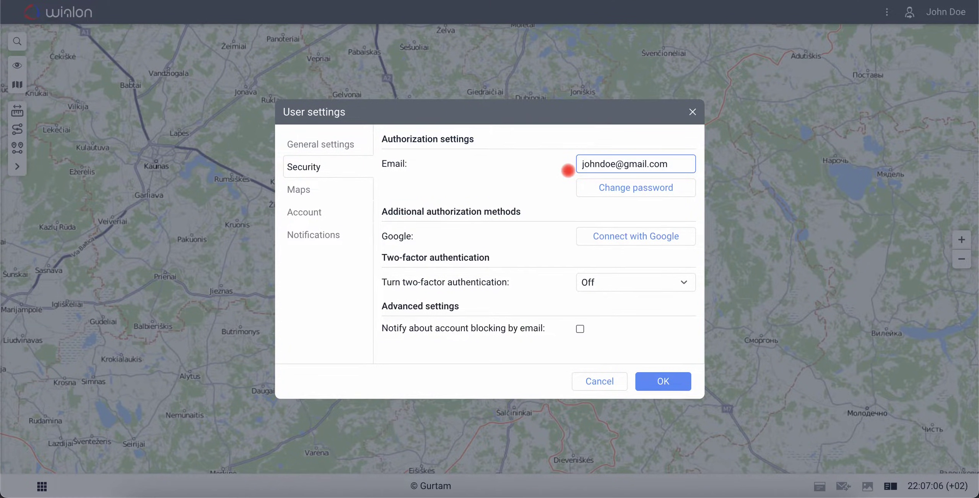
click(660, 383)
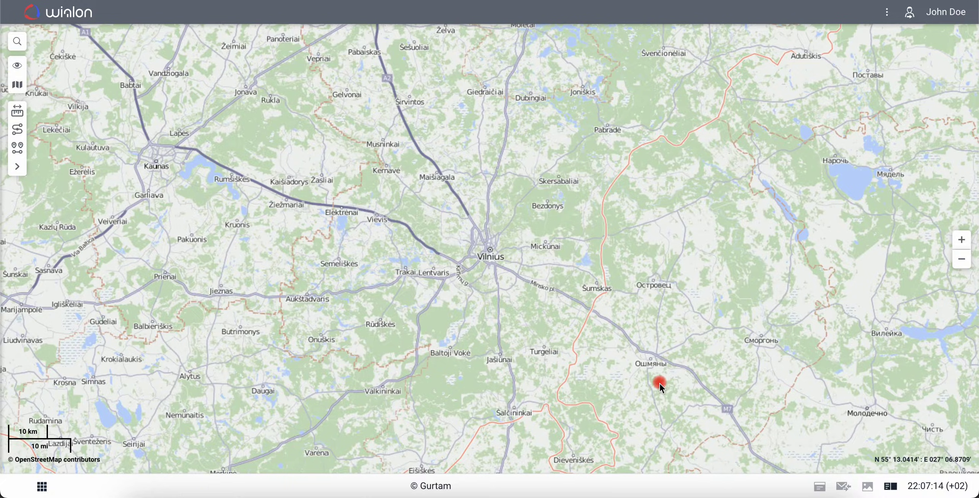
Pin Monitoring, Reports, Geofences, Notifications and Units to the navigation bar
click(894, 18)
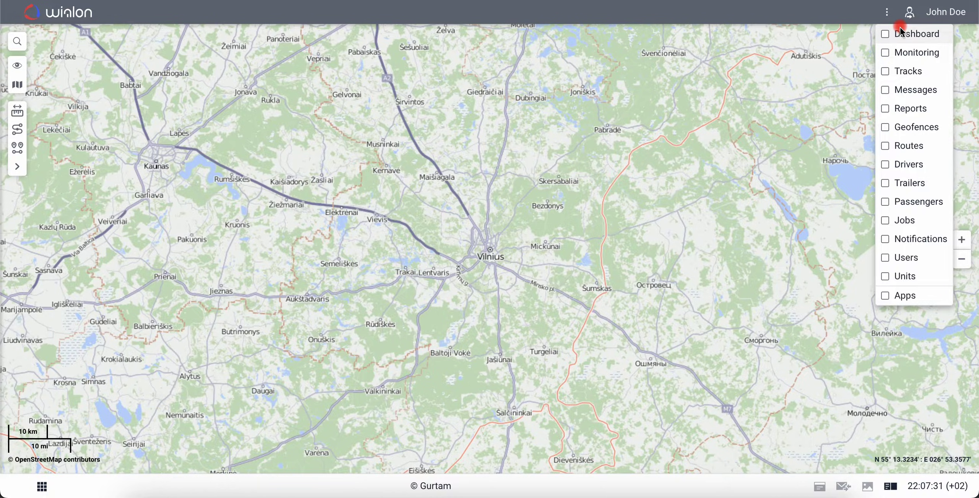
click(886, 53)
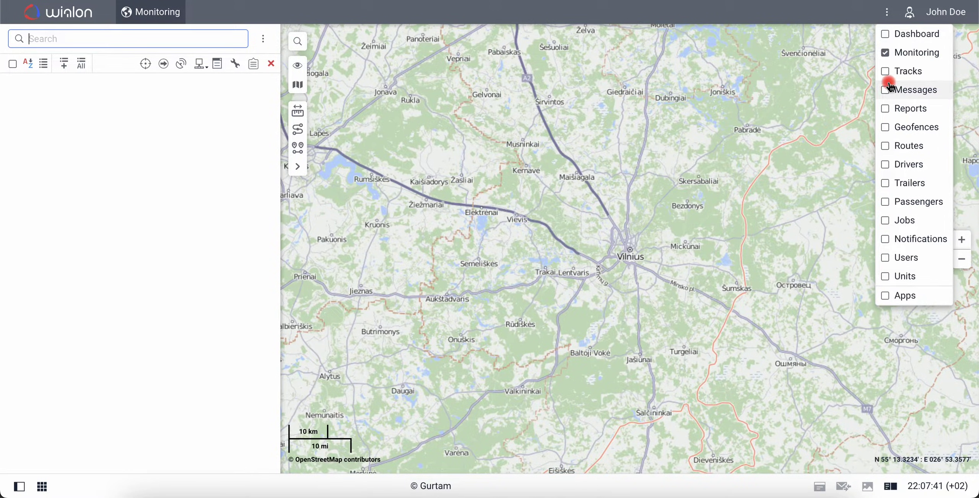
click(886, 109)
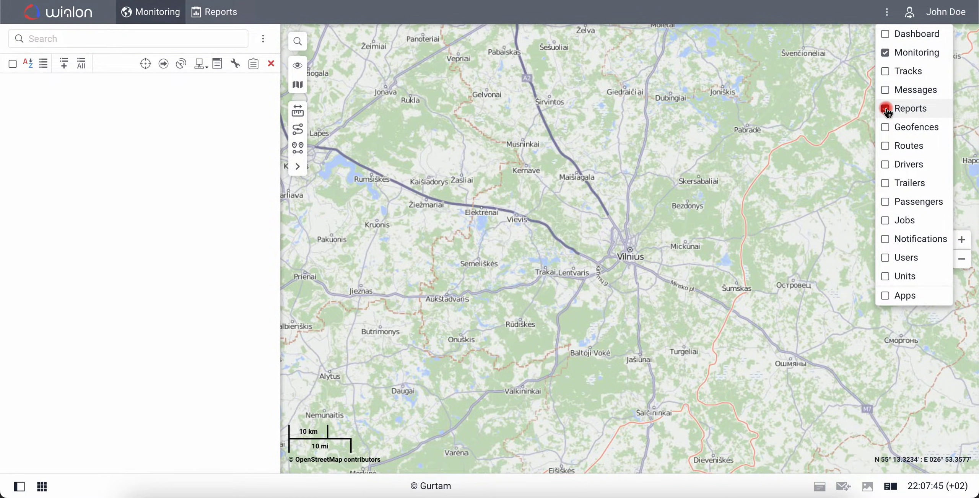
click(888, 129)
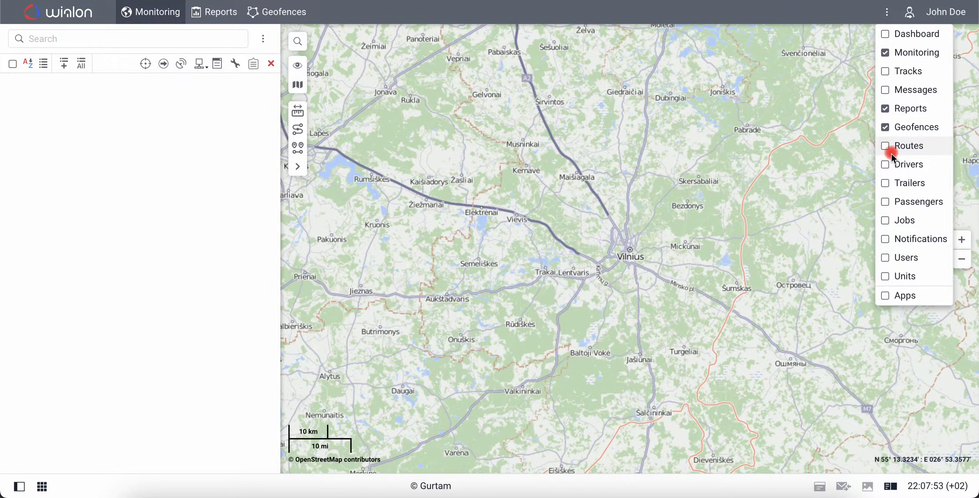
click(886, 241)
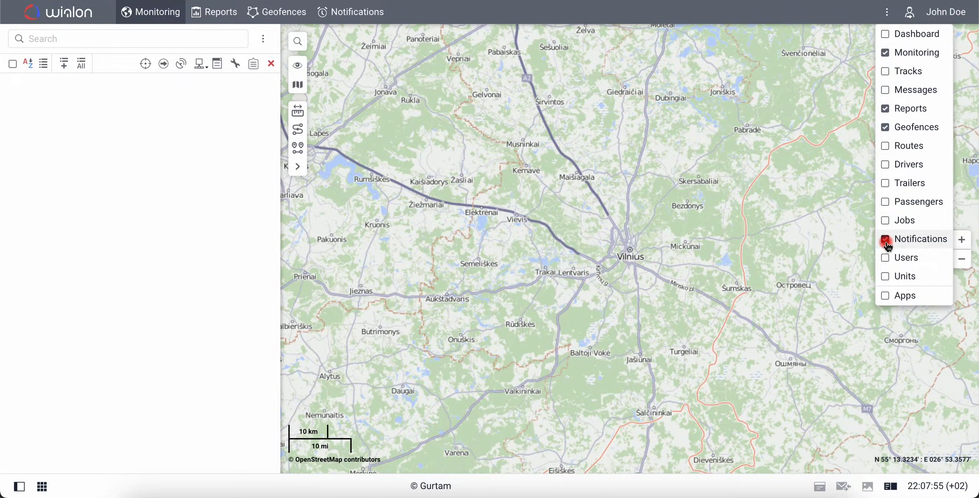
click(887, 277)
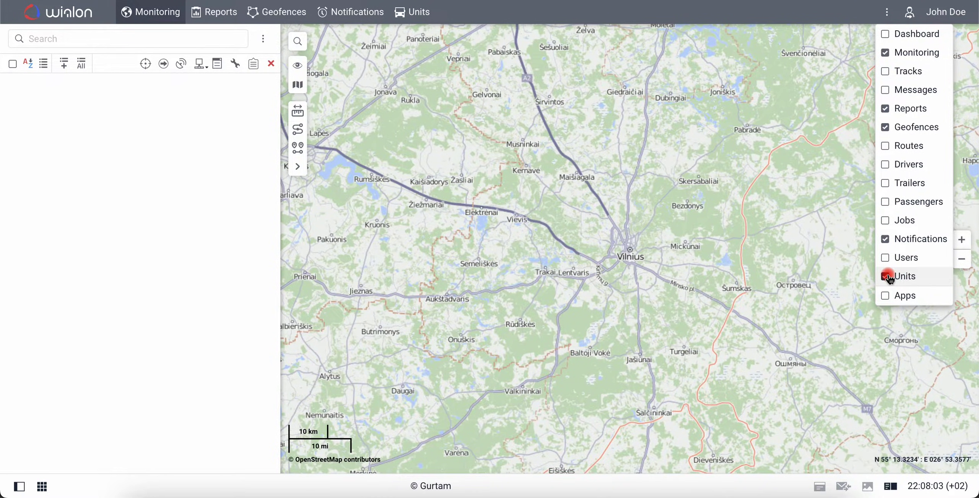
click(887, 12)
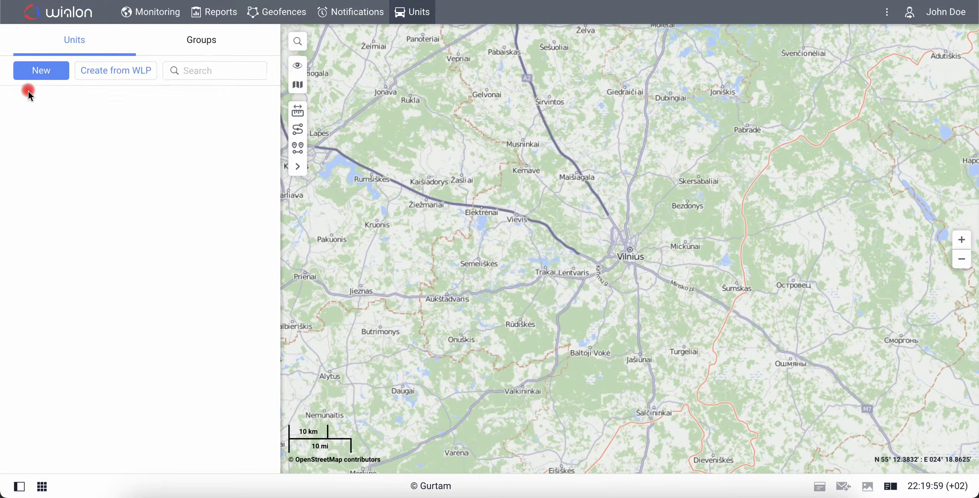
Create a unit named 'The first unit' with device type WiaTag and unique ID example01
click(33, 78)
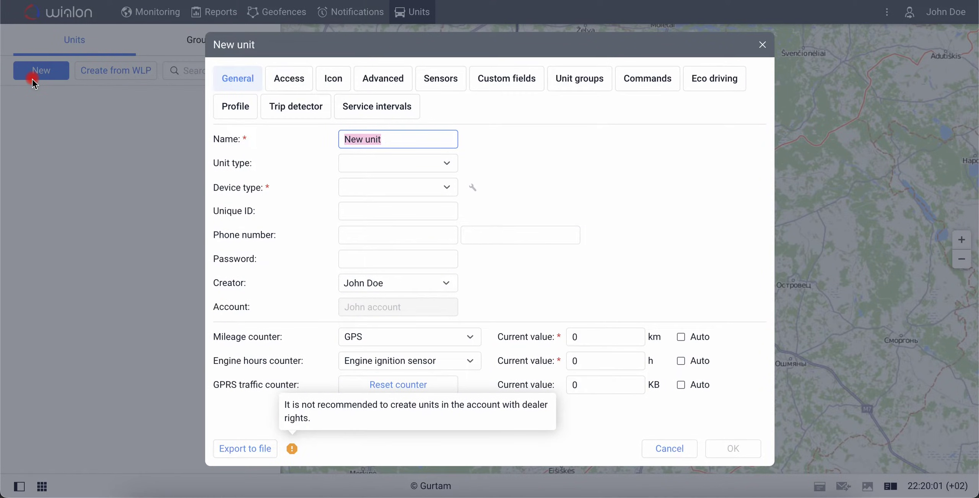
click(364, 138)
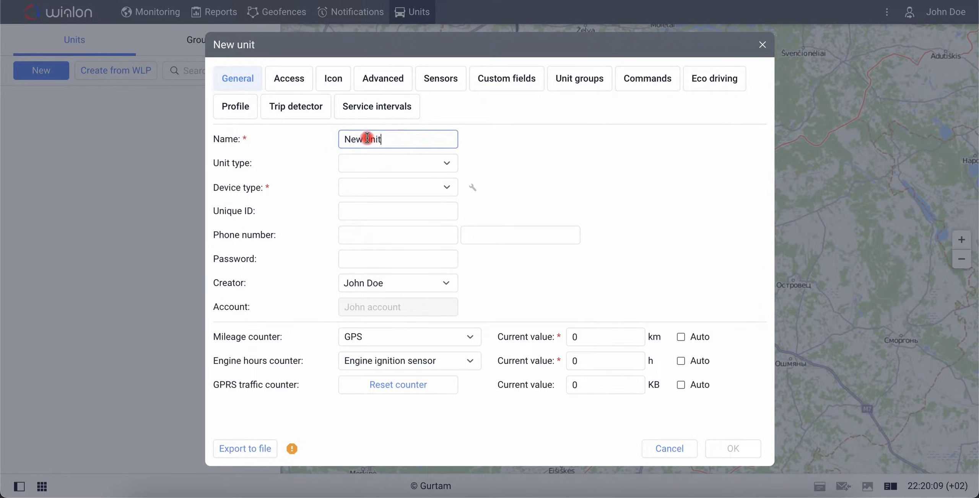
text(The first unit)
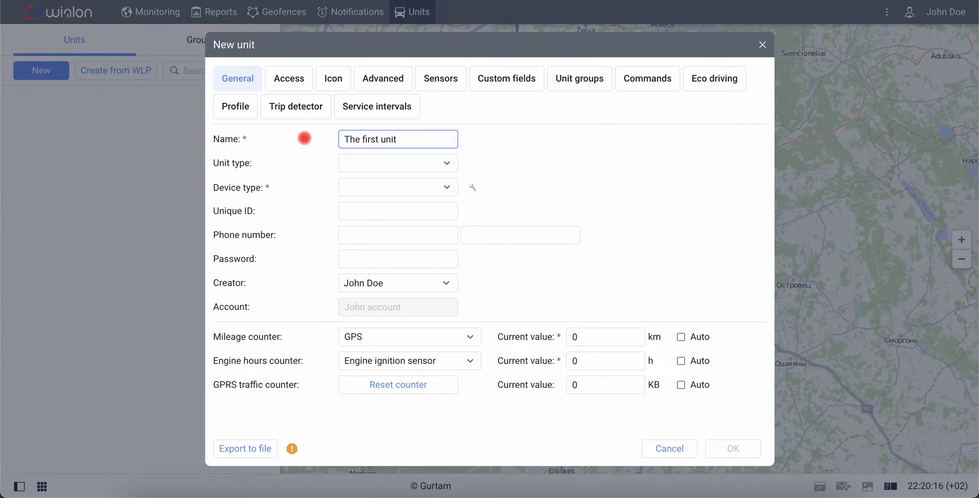
click(379, 188)
text(wia)
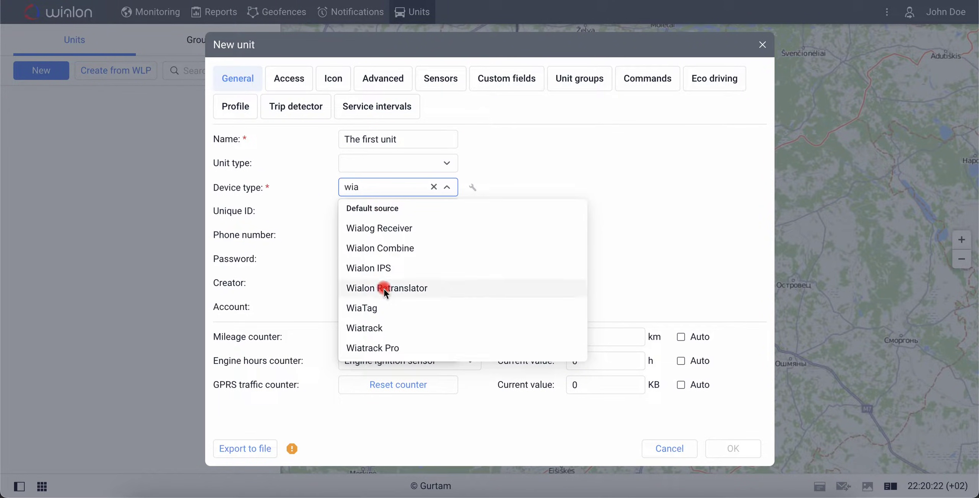
click(381, 308)
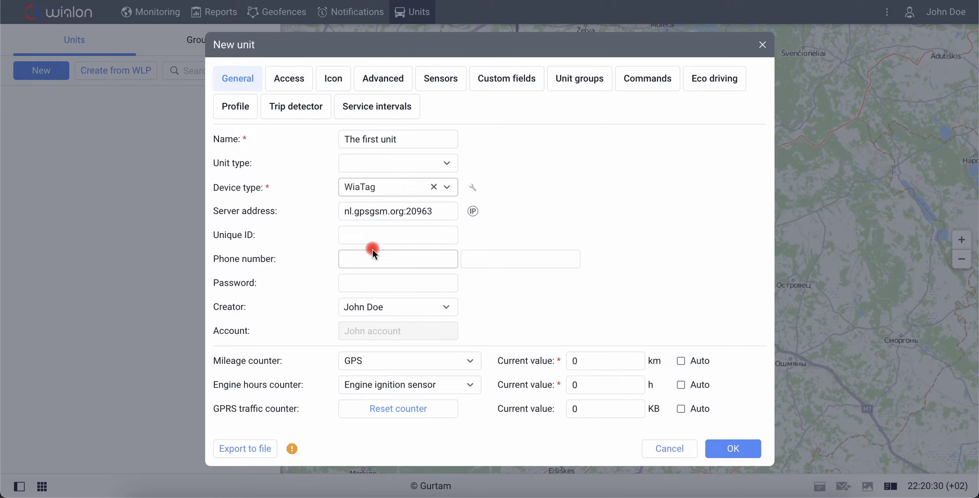
click(368, 235)
text(example01)
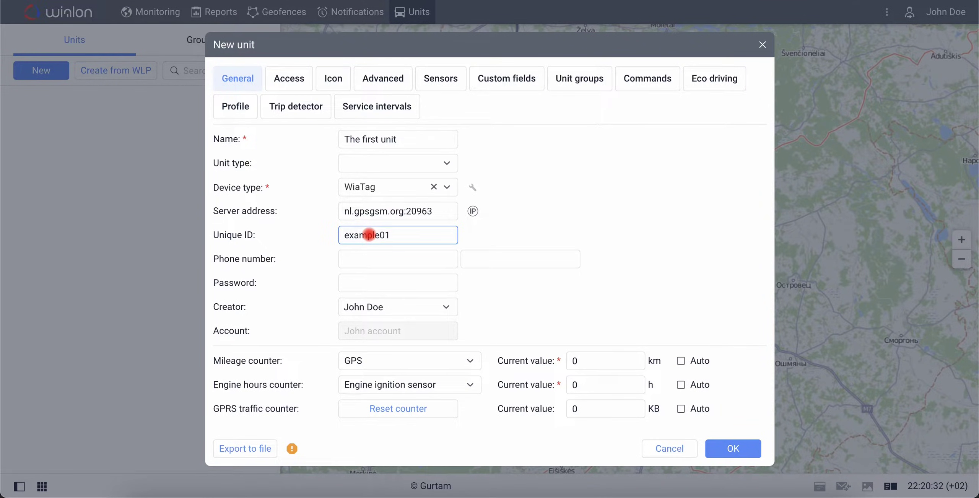
click(331, 245)
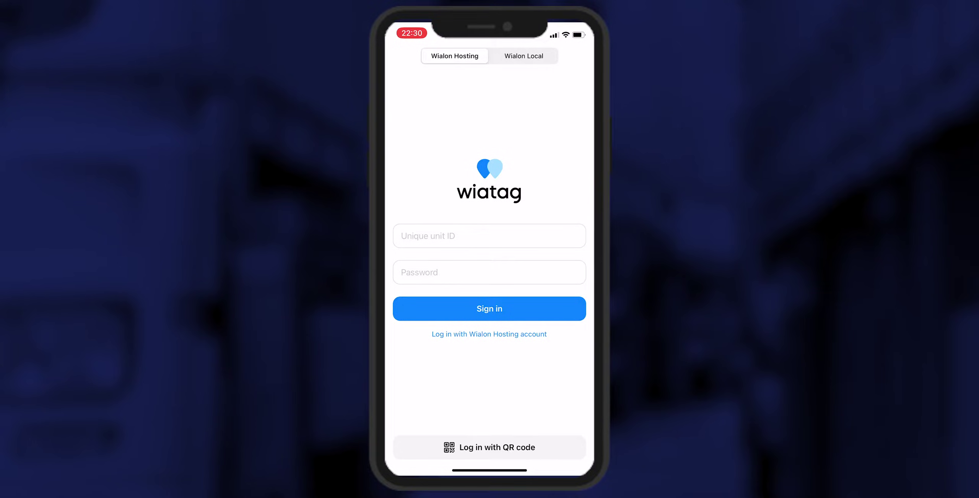
Sign in to WiaTag with unique unit ID example01
click(490, 236)
text(example01)
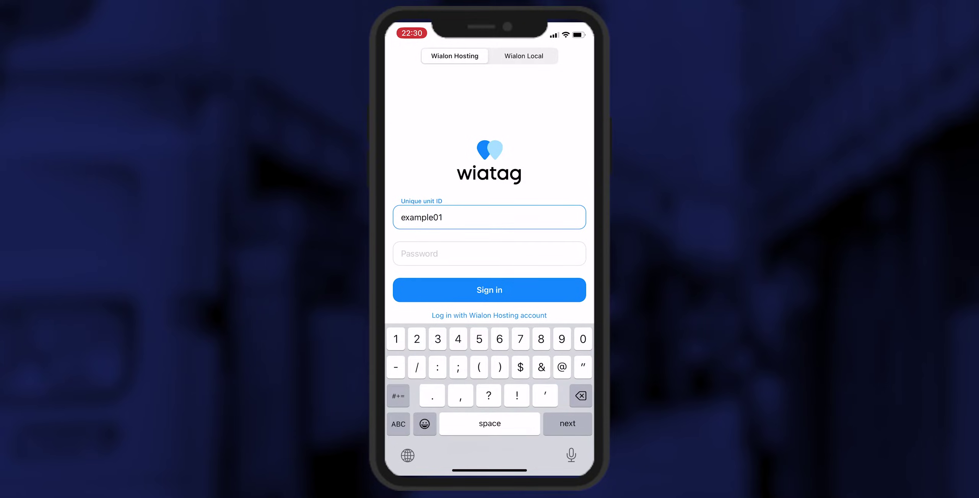
key(Return)
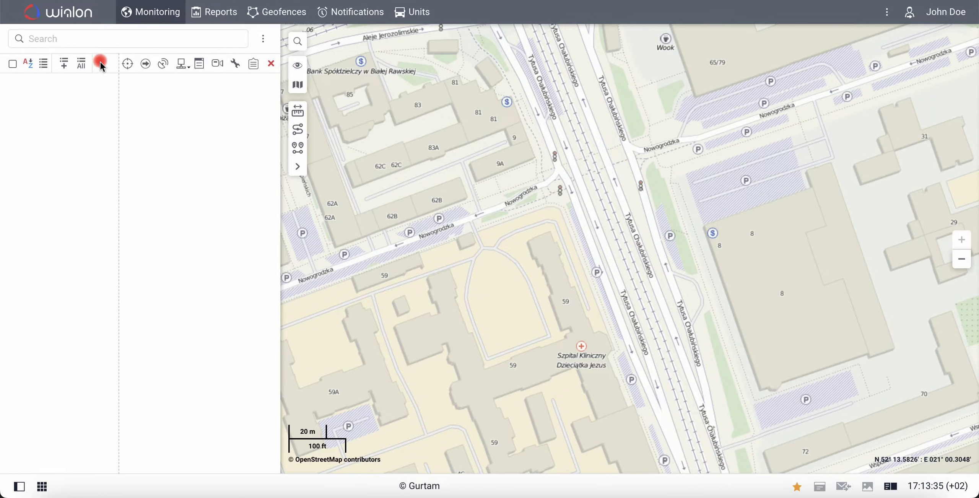
Add all units to the work list, show The first unit on the map, and display the message log
click(82, 64)
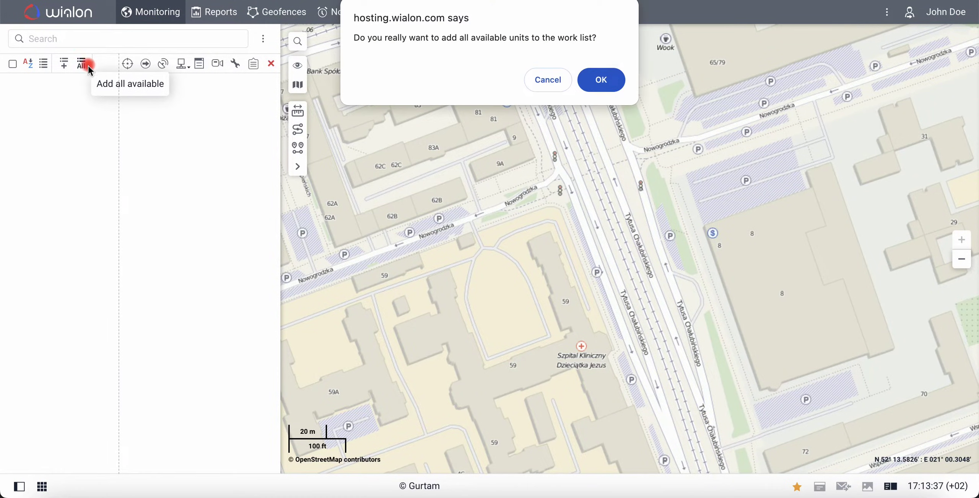
click(598, 78)
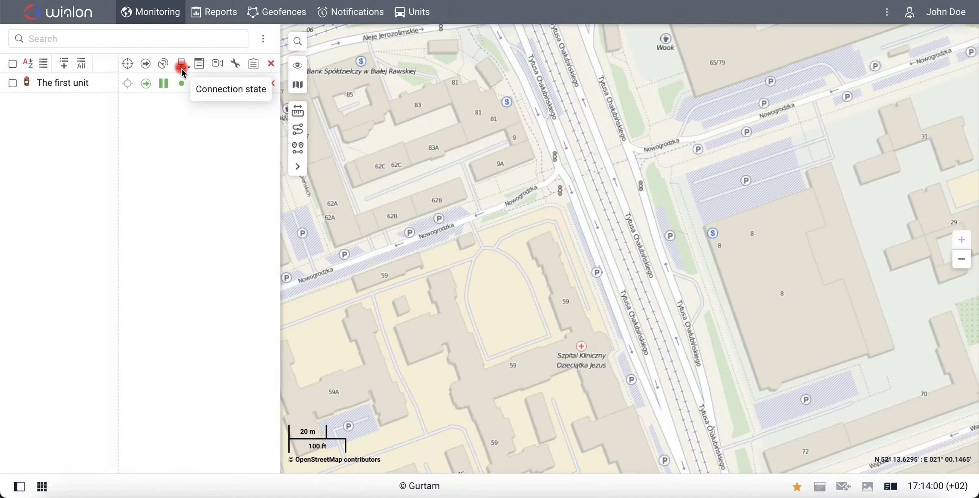
mouse_move(168, 87)
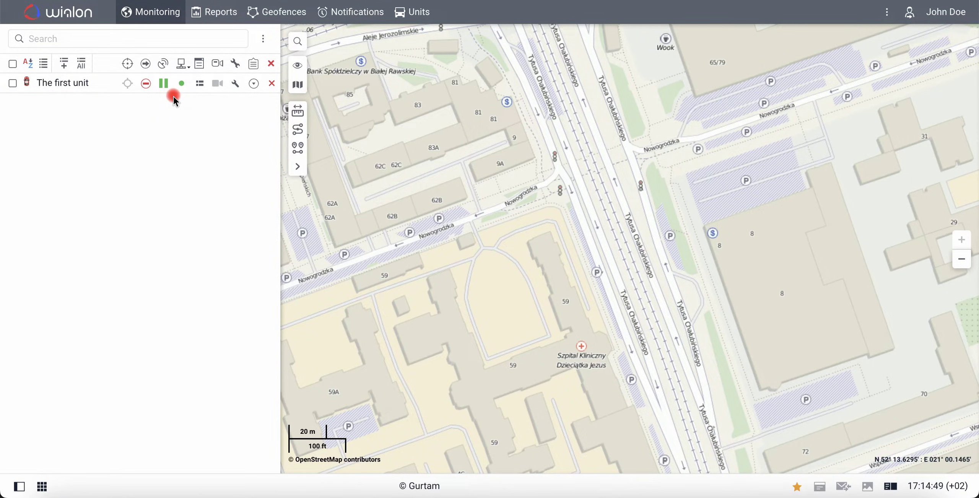
click(73, 82)
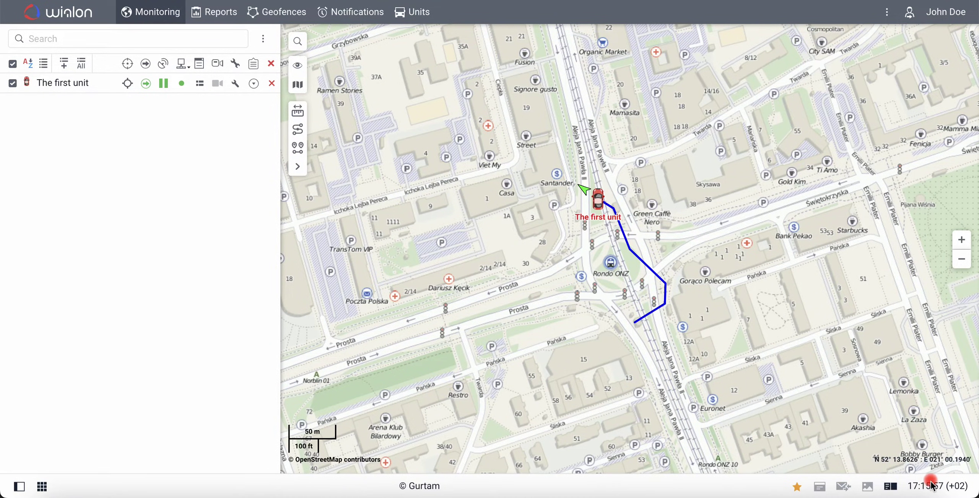
click(892, 487)
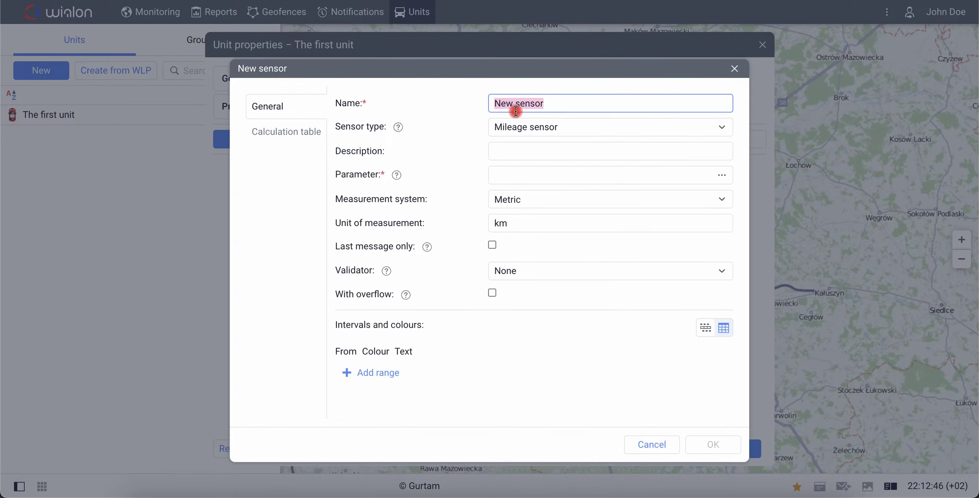
Name the new sensor 'Battery Charge', make it a Custom sensor measured in %
click(551, 104)
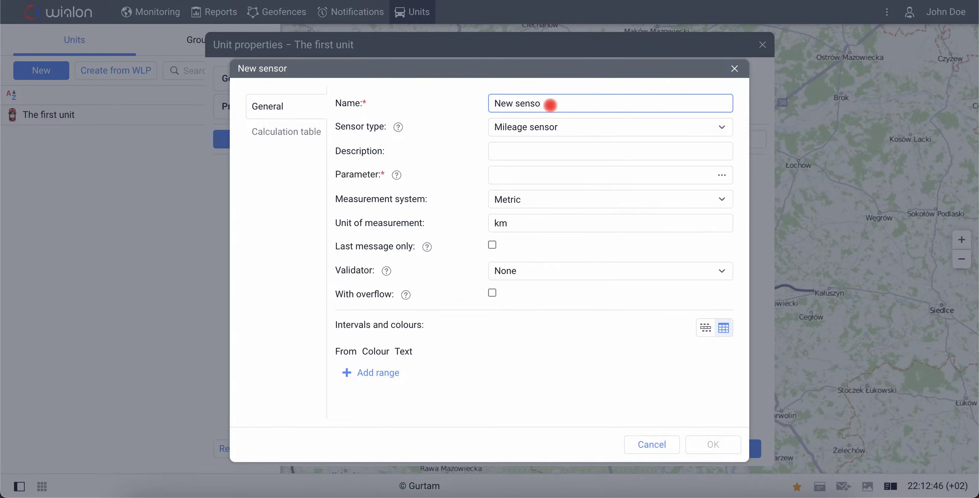
key(BackSpace)
key(BackSpace)
key(BackSpace)
key(BackSpace)
key(BackSpace)
key(BackSpace)
key(BackSpace)
key(BackSpace)
key(BackSpace)
text(Battery Charge)
click(554, 126)
scroll(578, 229, down, 5)
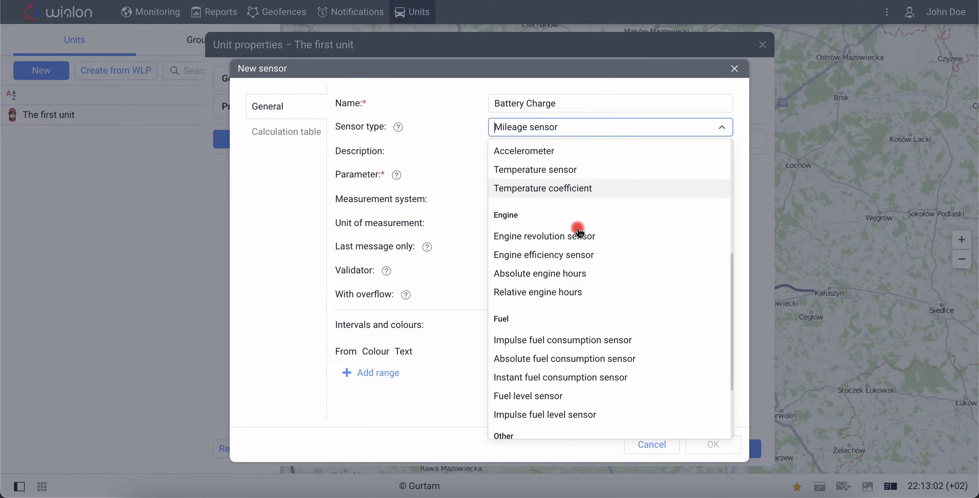
scroll(578, 229, down, 3)
click(565, 370)
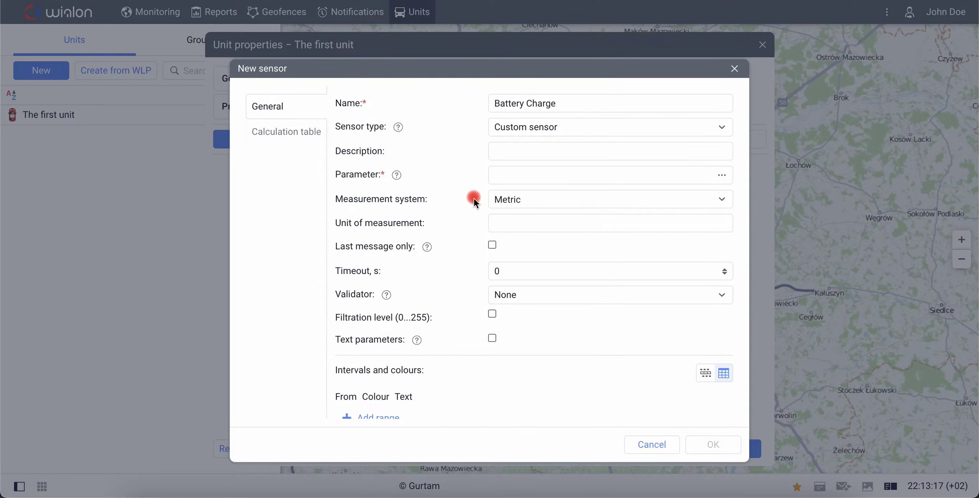
click(497, 224)
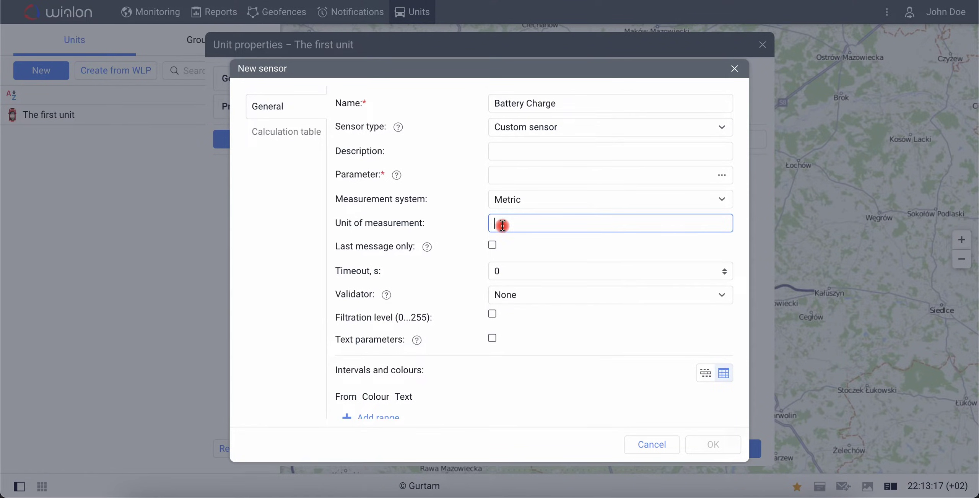
text(%)
click(482, 234)
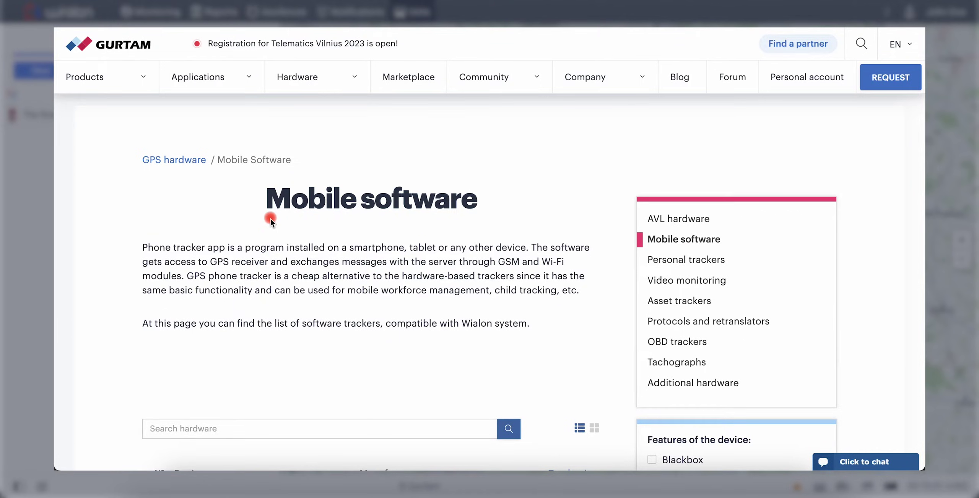
Look up WiaTag's Parameters table on Gurtam's site, finding b as battery level in %
scroll(271, 219, down, 5)
click(201, 333)
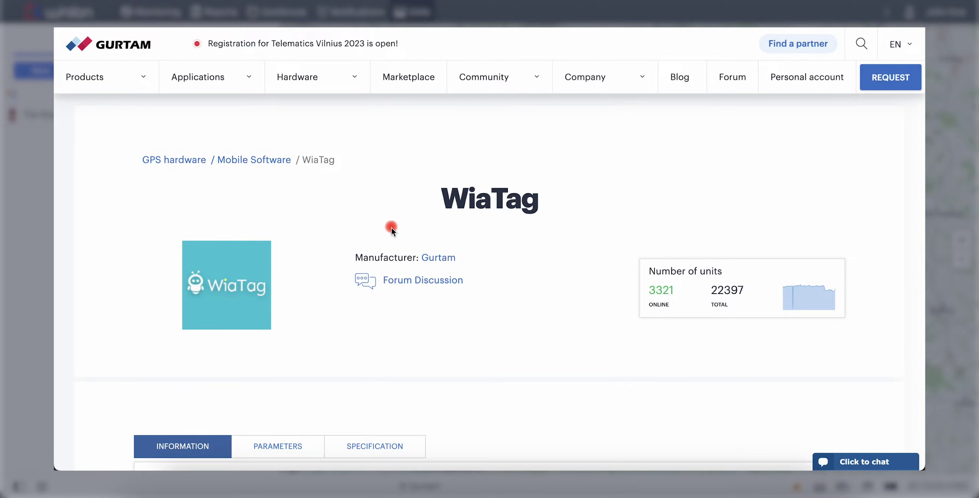
scroll(294, 369, down, 4)
click(285, 291)
scroll(284, 287, up, 3)
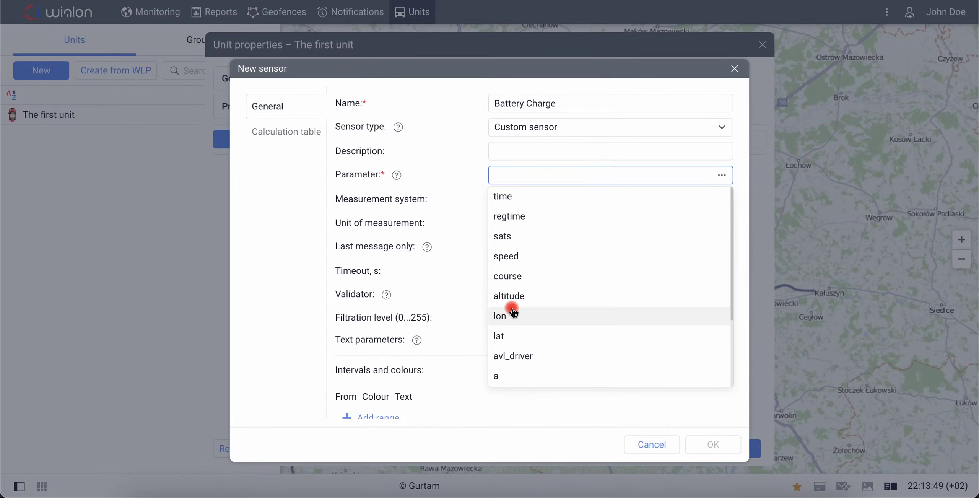
Set the Battery Charge sensor's parameter to b and save the sensor
scroll(508, 317, down, 2)
click(505, 323)
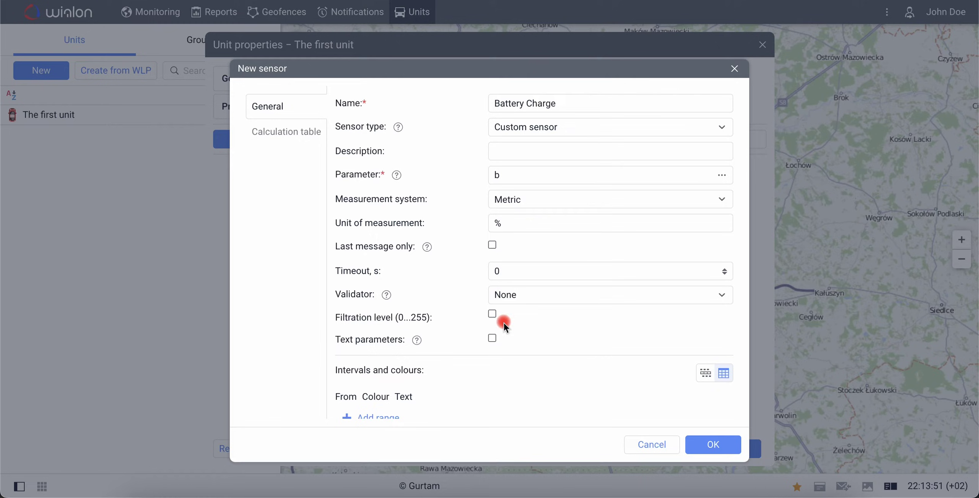
click(704, 443)
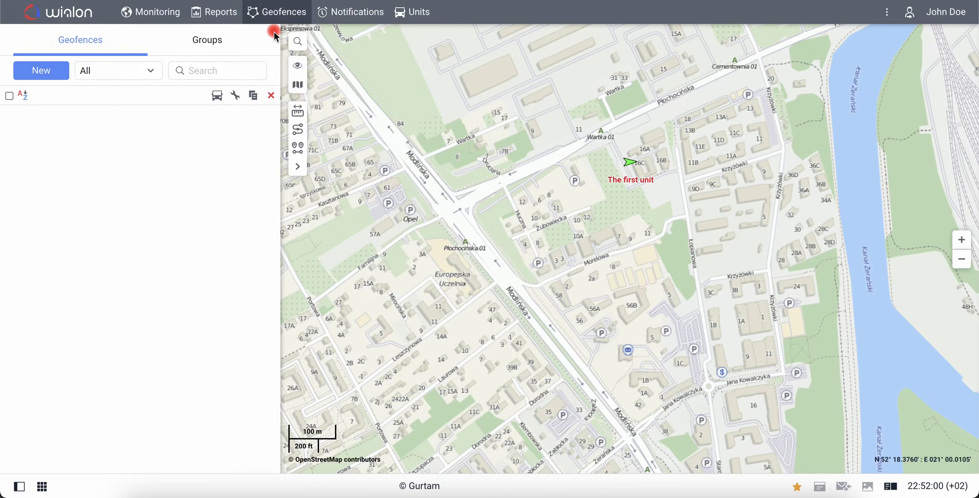
Create and save a 100 m circle geofence named 'Beginning' around The first unit's position
click(61, 79)
click(180, 193)
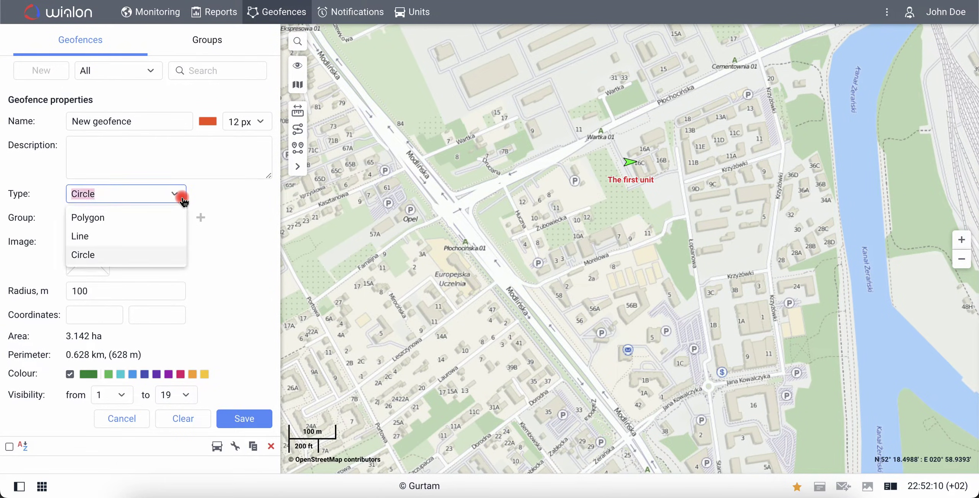
click(170, 262)
click(160, 291)
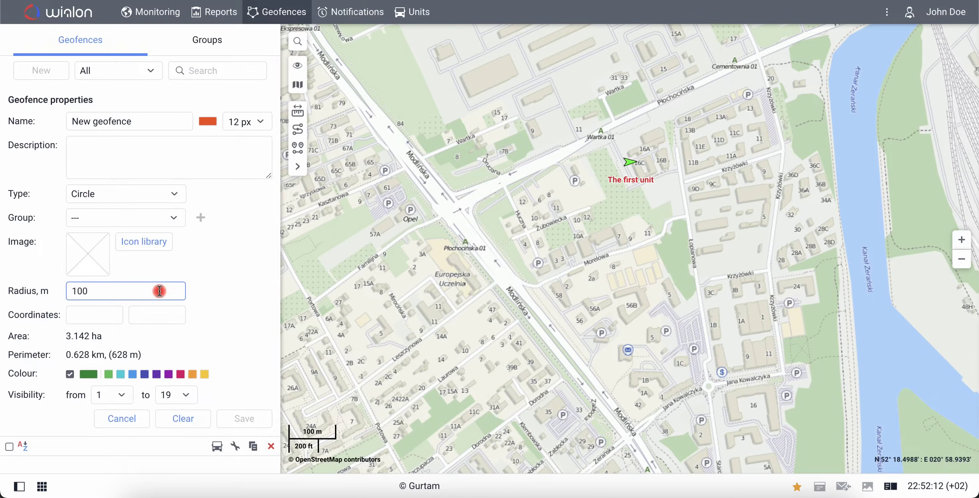
click(636, 157)
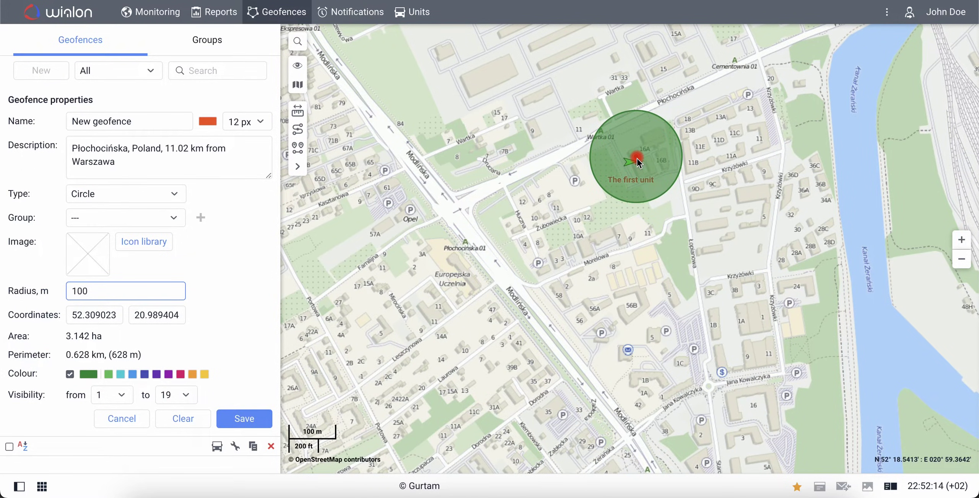
triple_click(168, 127)
text(Beginning)
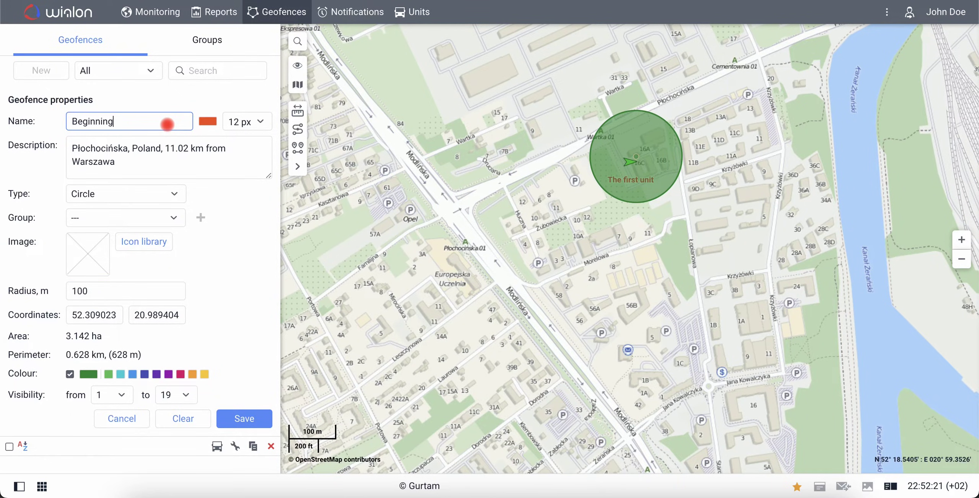
click(262, 423)
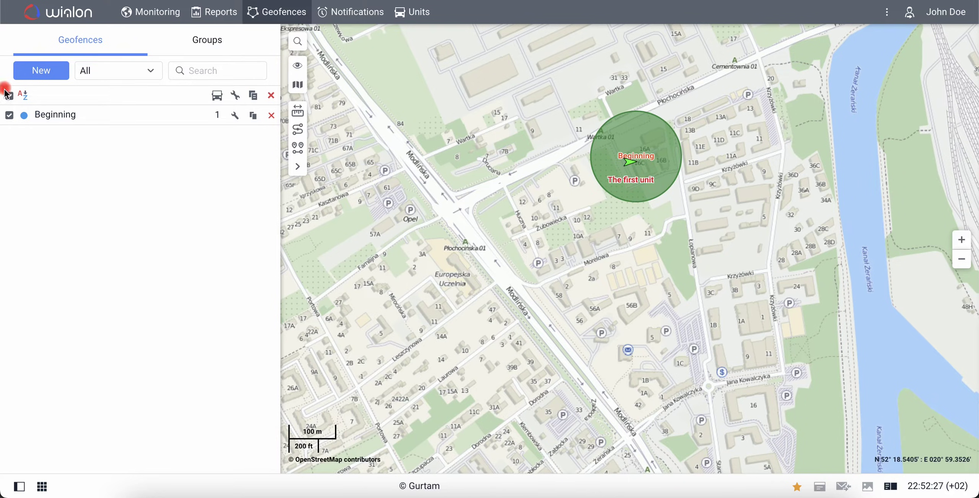
Place a second circular geofence near Postępu, Warszawa, name it End, and save it
click(32, 73)
drag(431, 321, 655, 124)
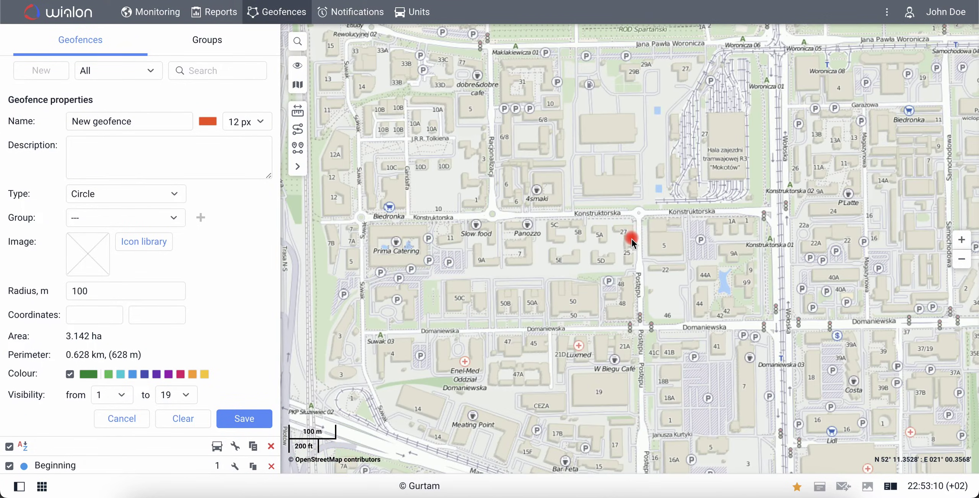
click(629, 240)
drag(180, 121, 52, 121)
text(End)
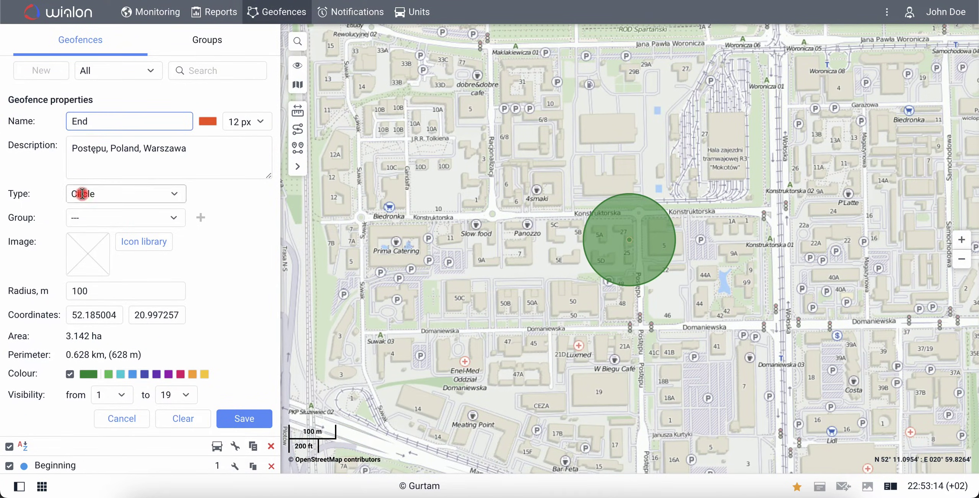
click(242, 417)
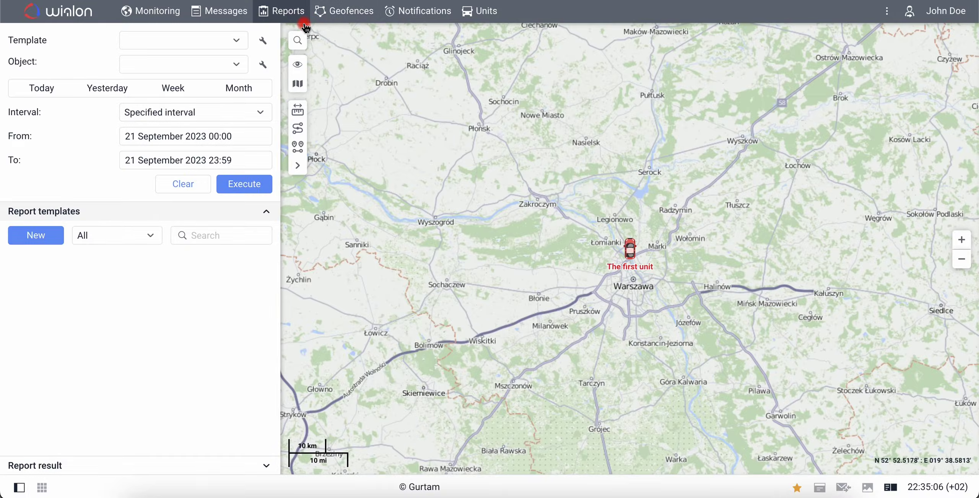
Create a report template named First report and add a Trips table to it
click(60, 240)
drag(326, 95, 269, 96)
text(First report)
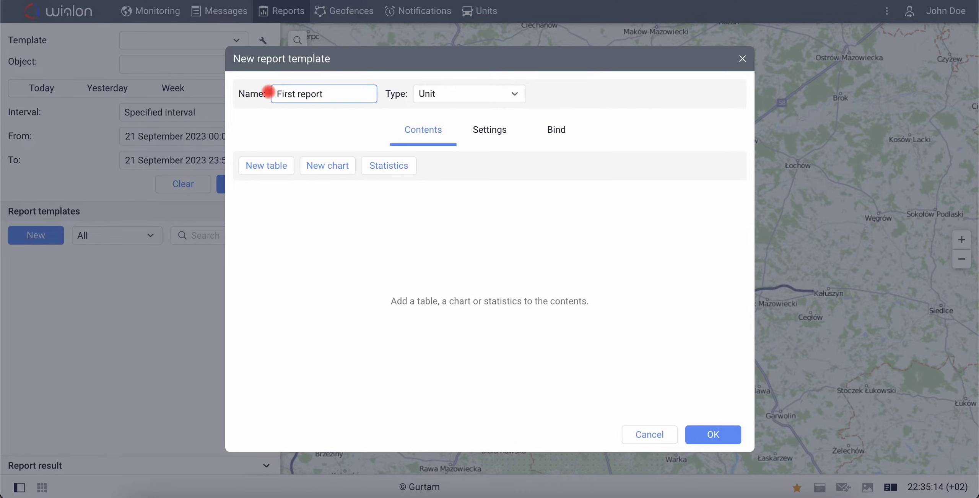
click(265, 168)
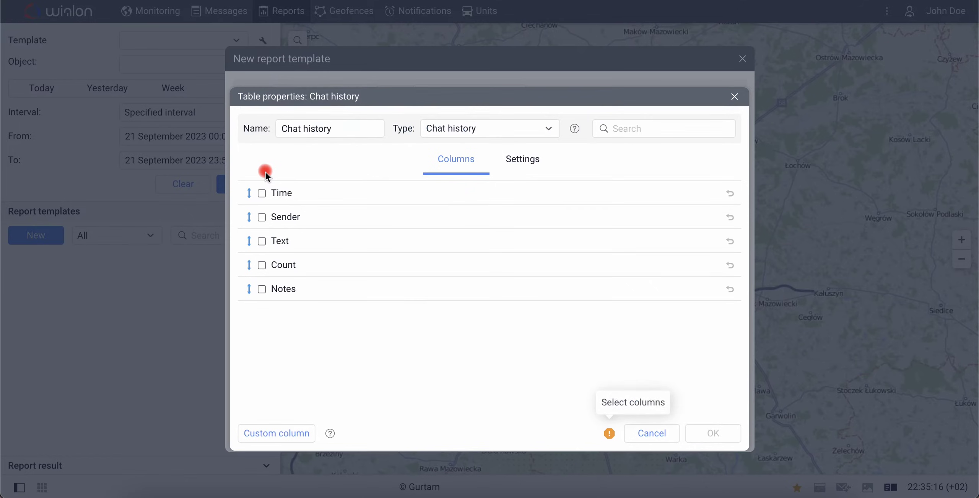
click(463, 124)
scroll(485, 299, down, 5)
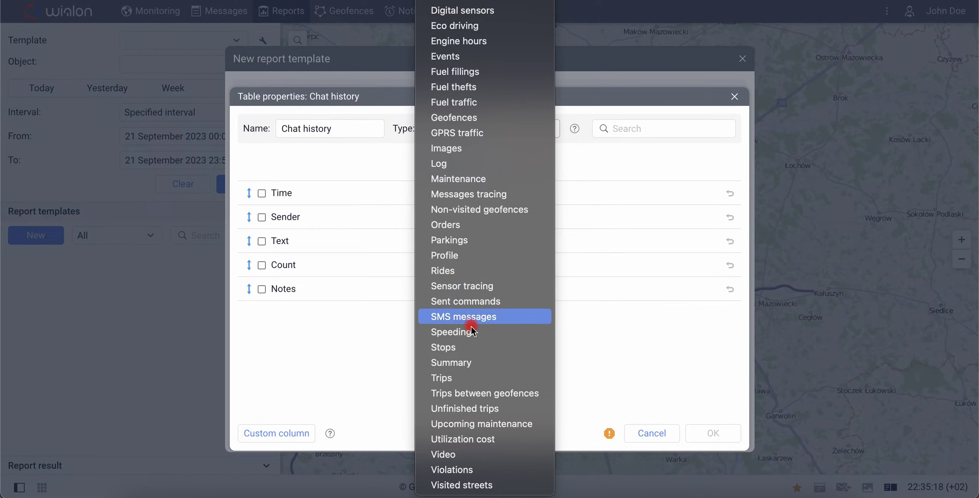
click(457, 378)
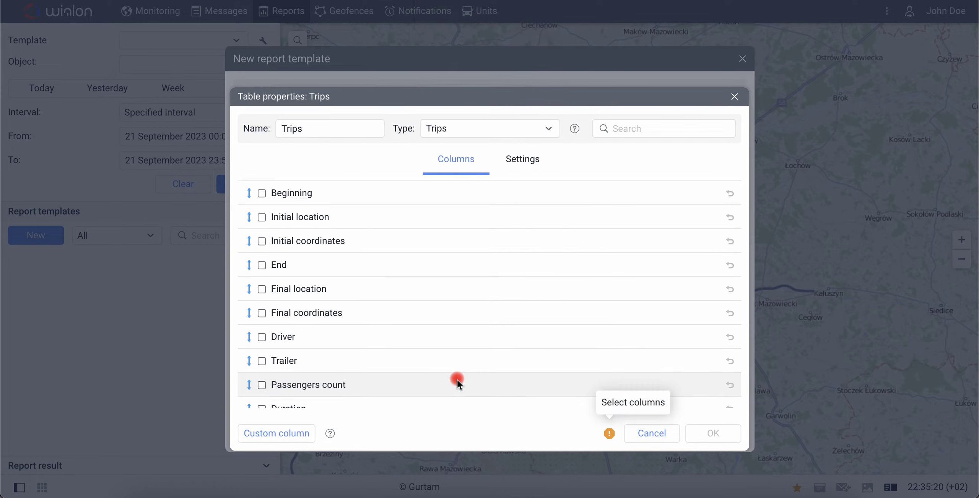
Include the Beginning, End and Mileage columns in the Trips table and enable totals
click(261, 193)
click(262, 265)
scroll(261, 265, down, 6)
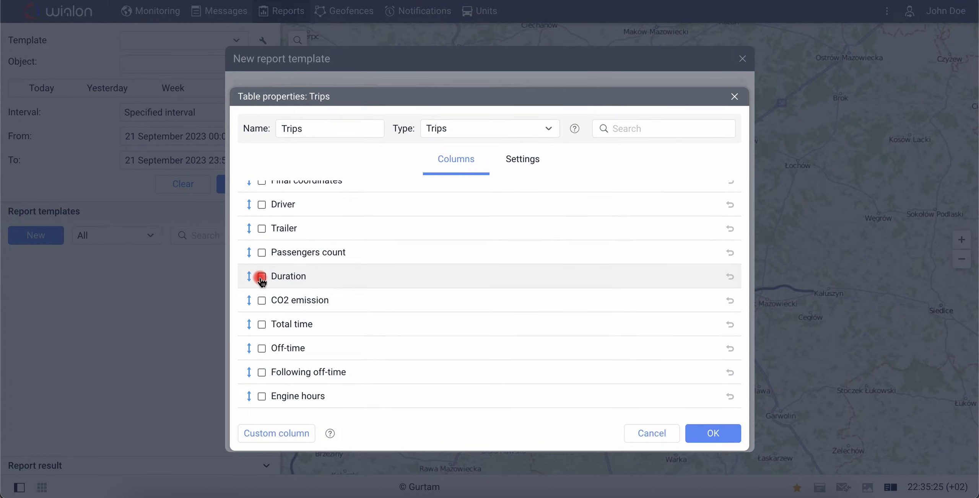
click(263, 306)
click(539, 158)
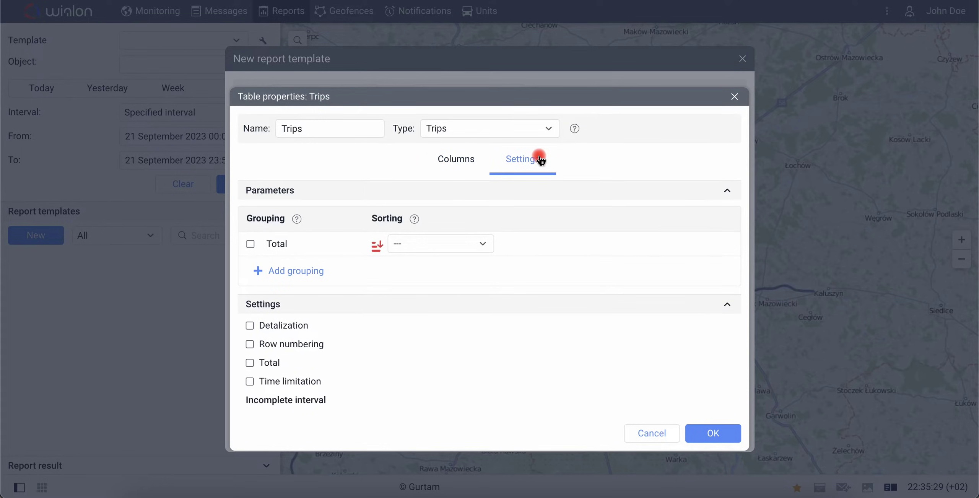
click(250, 363)
click(688, 432)
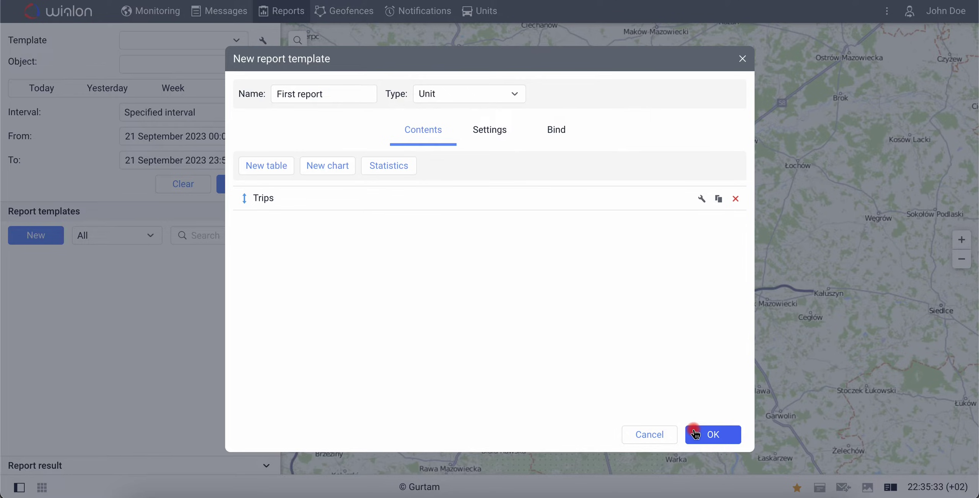
Add a Geofences table with Geofence, Time in, Time out and Duration in columns
click(283, 170)
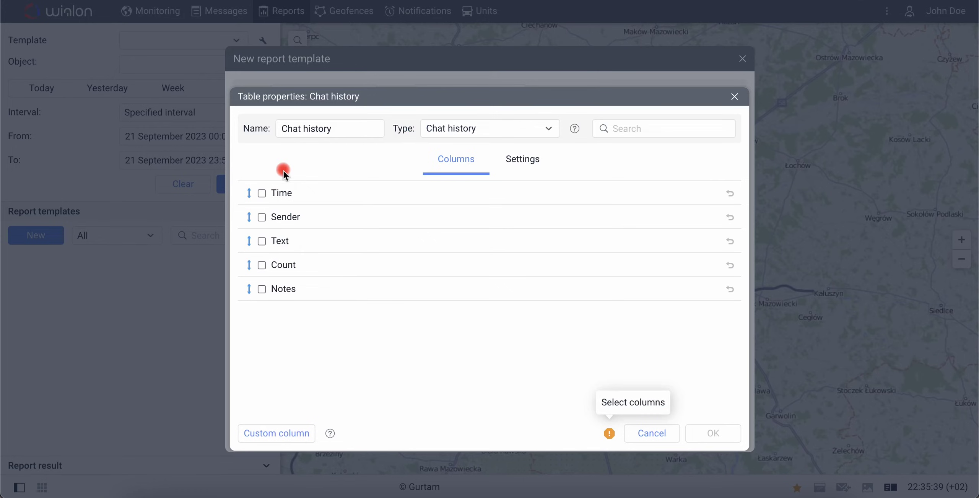
click(462, 139)
click(468, 329)
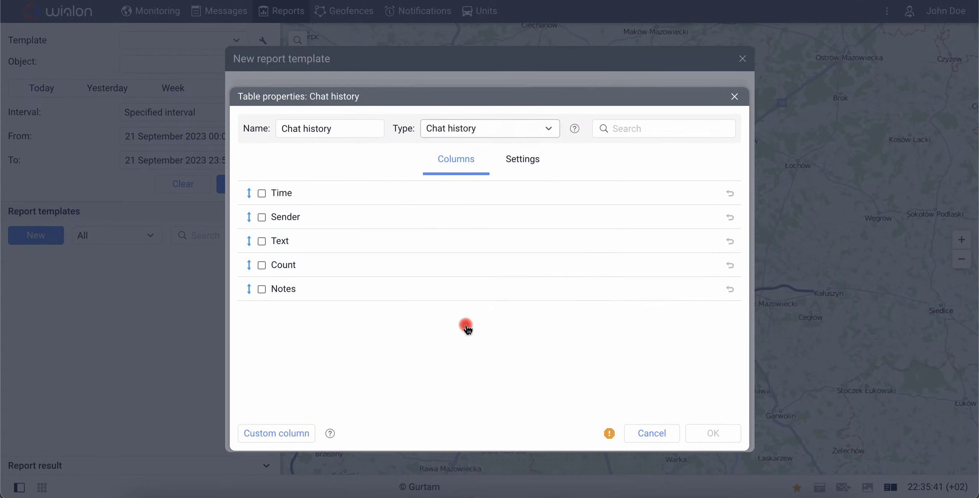
click(262, 193)
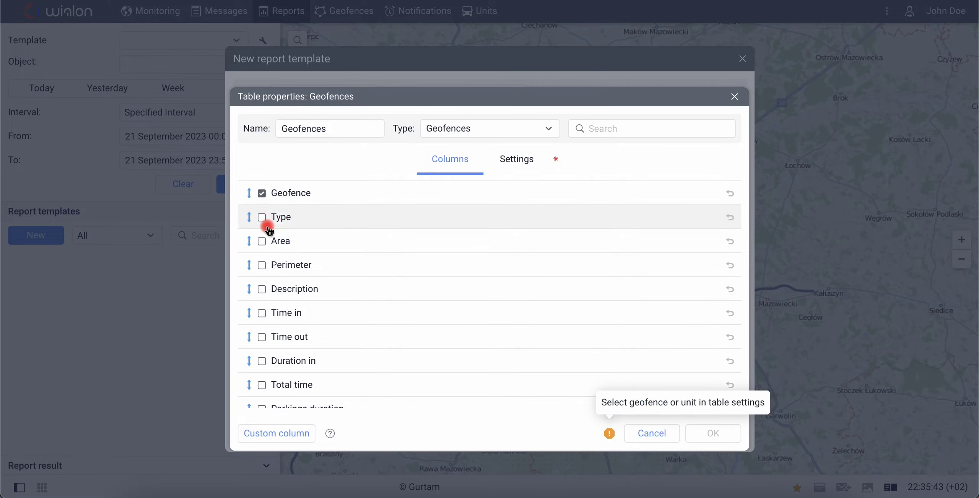
click(262, 313)
click(262, 337)
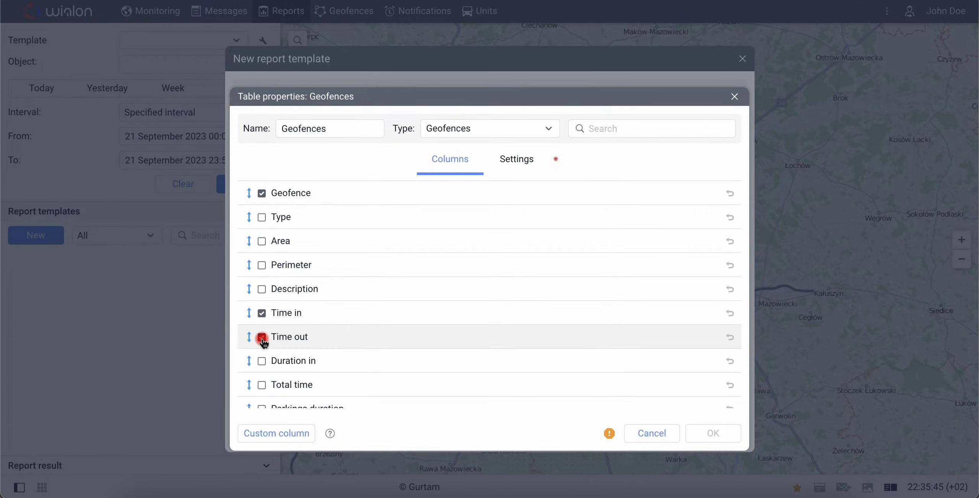
click(262, 361)
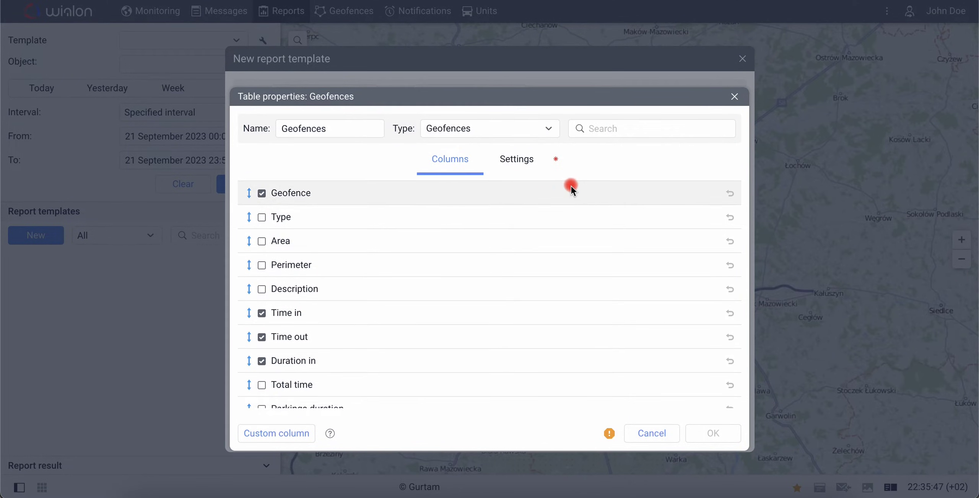
Limit the Geofences table to the Beginning and End geofences and confirm it
click(535, 168)
scroll(511, 329, down, 5)
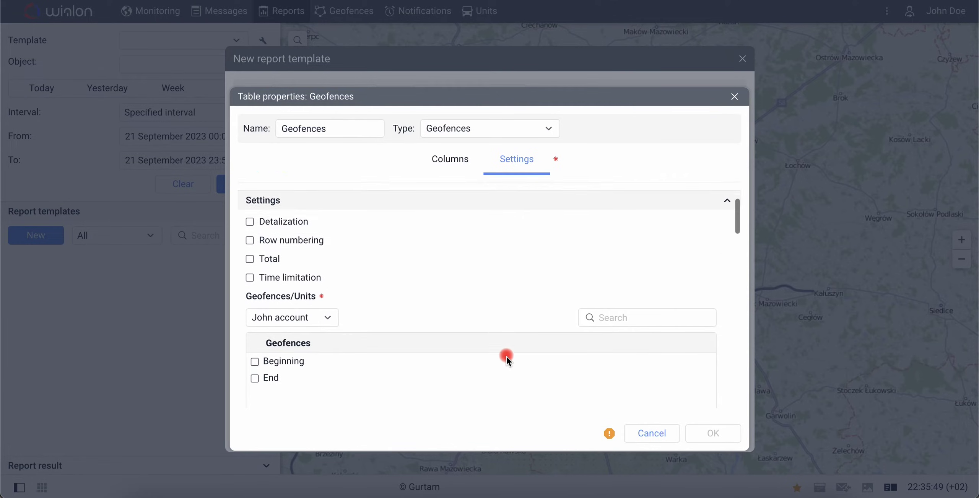
click(255, 298)
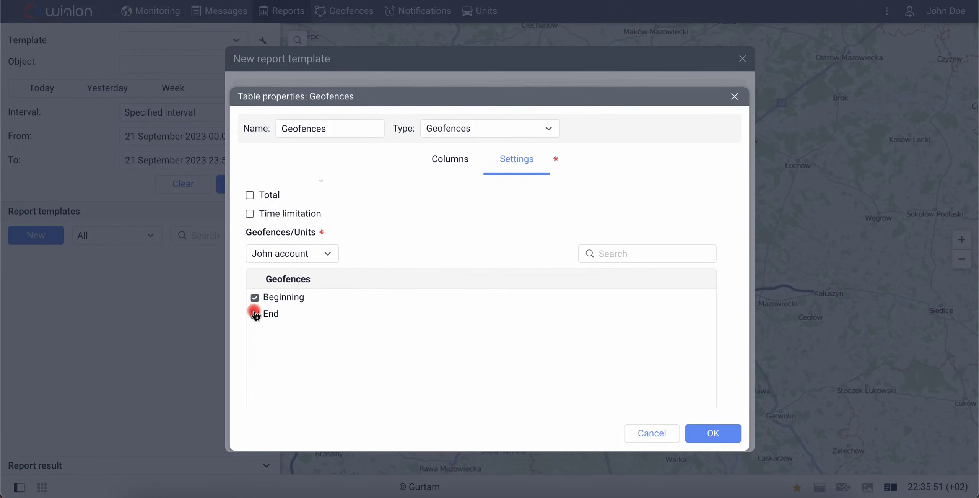
click(255, 314)
click(696, 426)
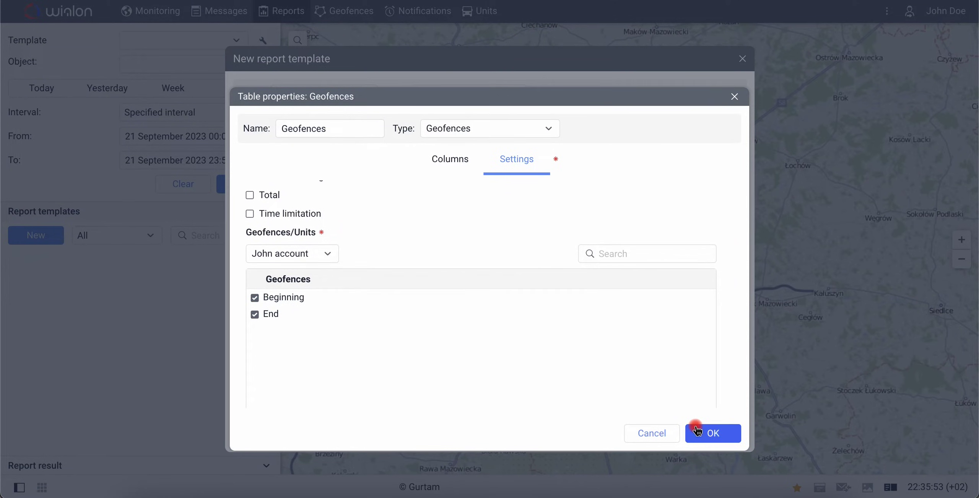
Enable trip tracks in the template's map output and save First report
click(495, 132)
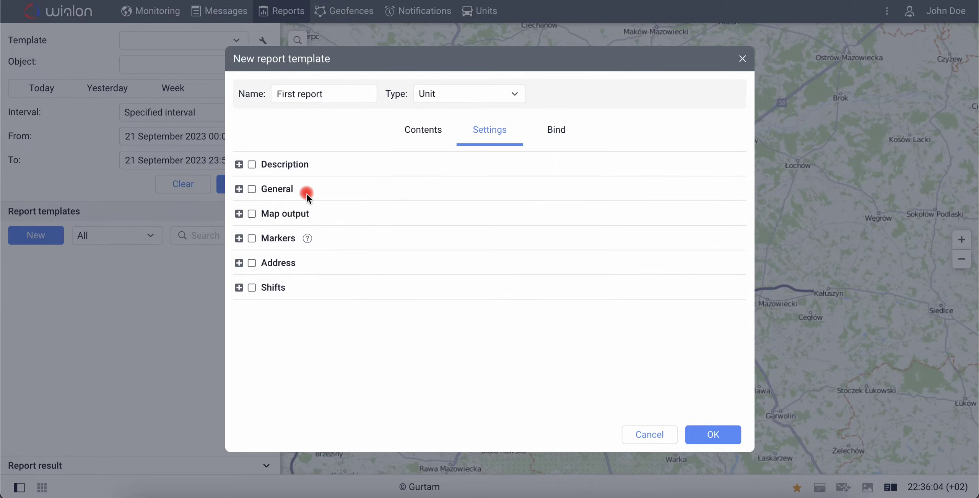
click(240, 215)
click(264, 307)
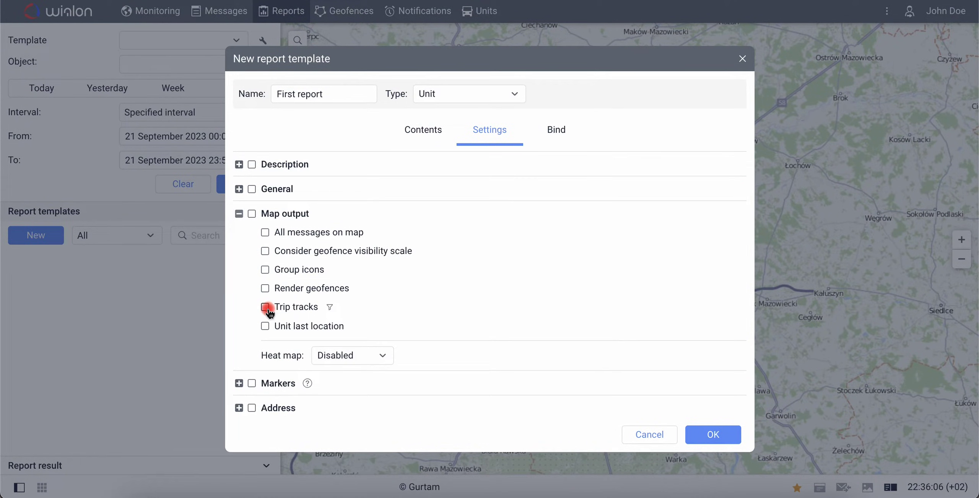
click(695, 433)
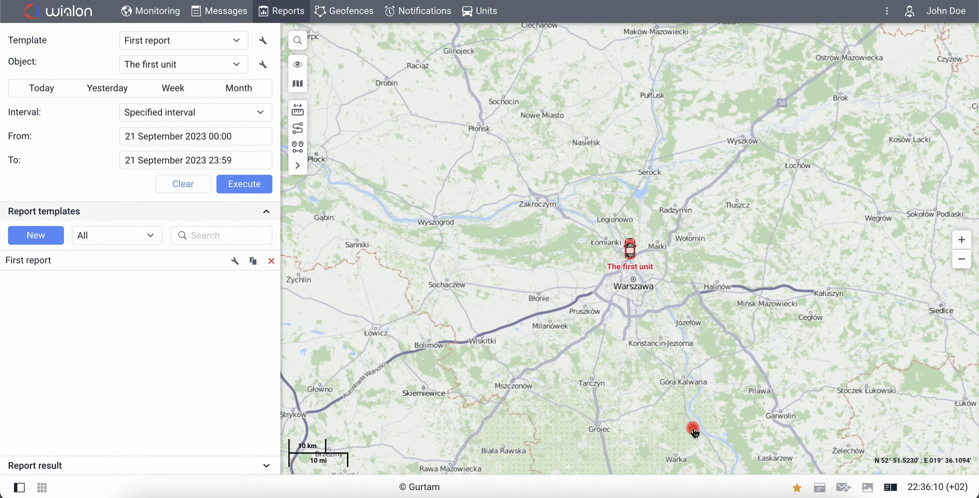
Select First report as the template and The first unit as the report object
click(241, 41)
click(237, 65)
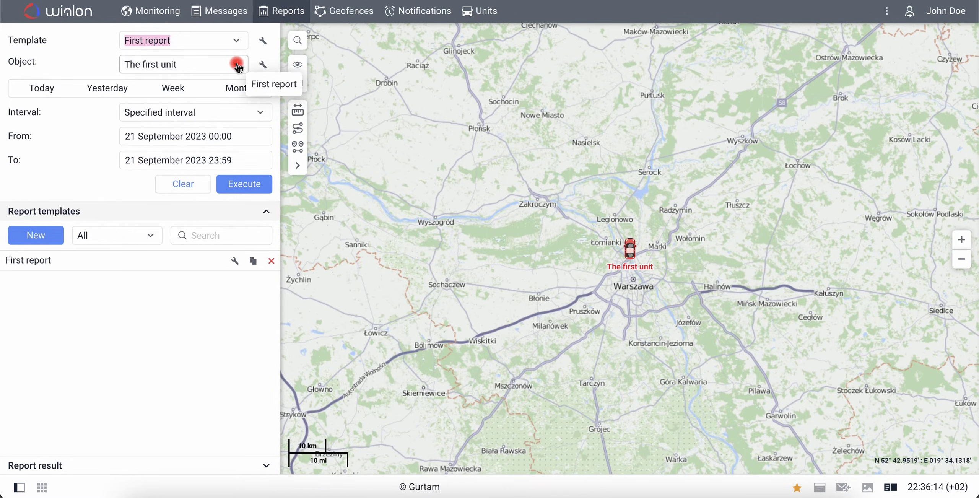
click(238, 66)
click(235, 87)
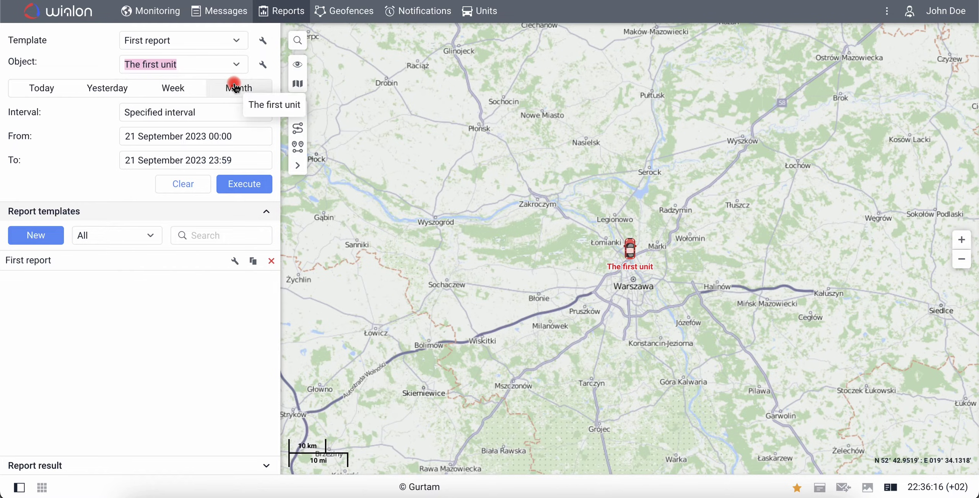
Set the report interval from 10 August 2023 18:40 to 11 August
click(180, 137)
click(159, 161)
click(199, 204)
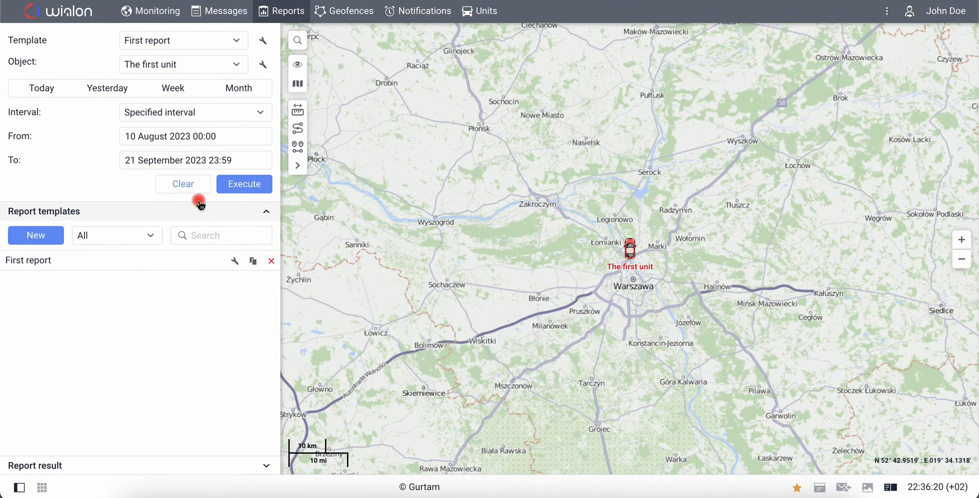
click(199, 136)
text(18:40)
click(93, 163)
click(180, 161)
click(158, 189)
click(223, 258)
click(199, 160)
Set the end time to 12:50, execute the report, and show the Geofences table
text(12)
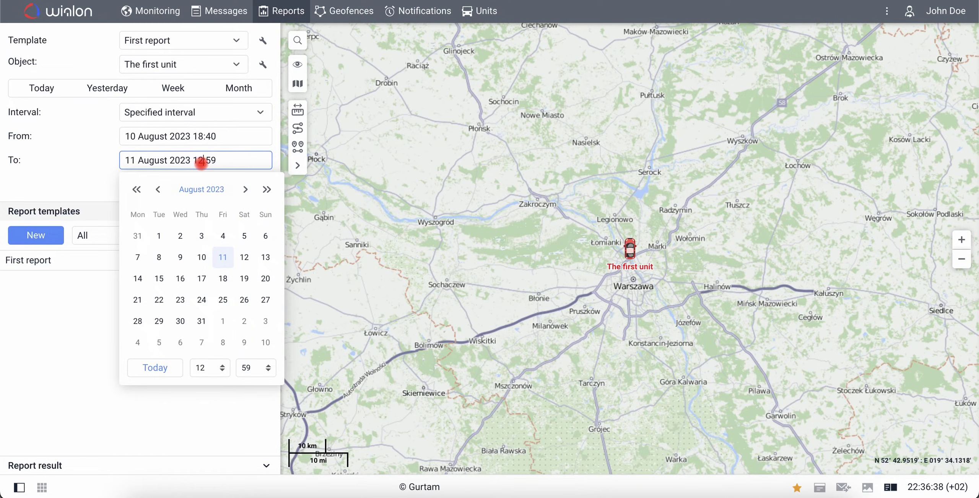
text(:50)
click(65, 172)
click(234, 185)
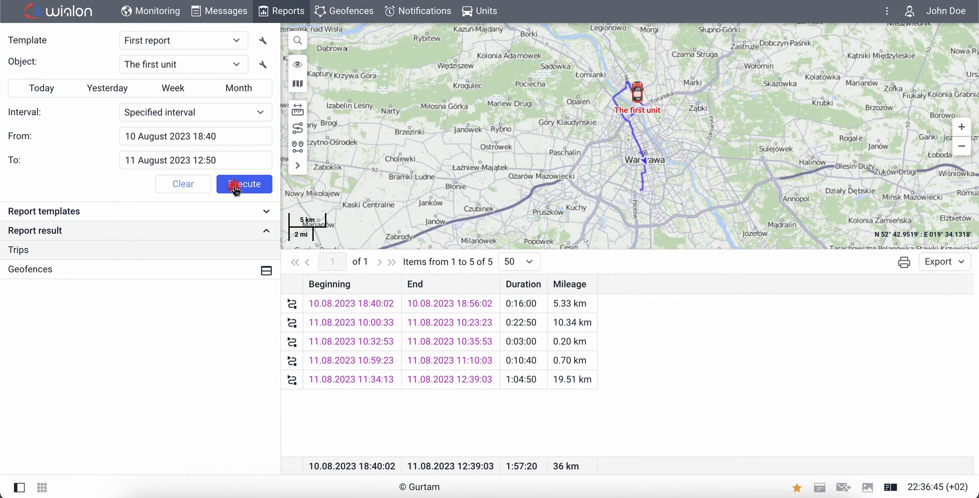
click(227, 270)
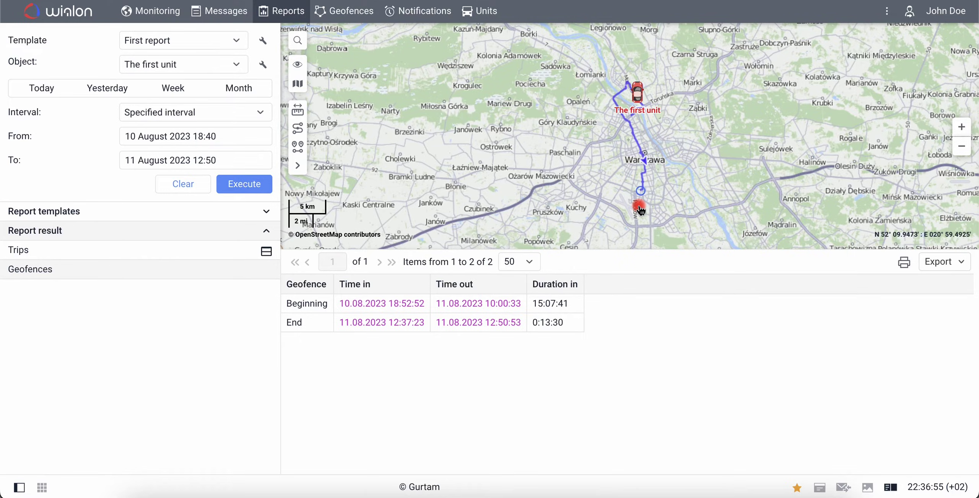
Add a Custom sensors chart to First report, save the template, and rerun the report
click(263, 40)
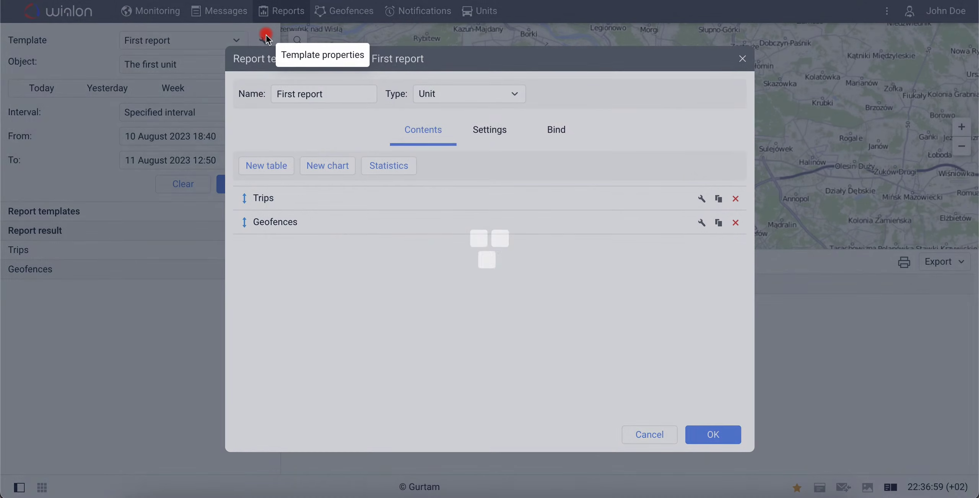
click(333, 174)
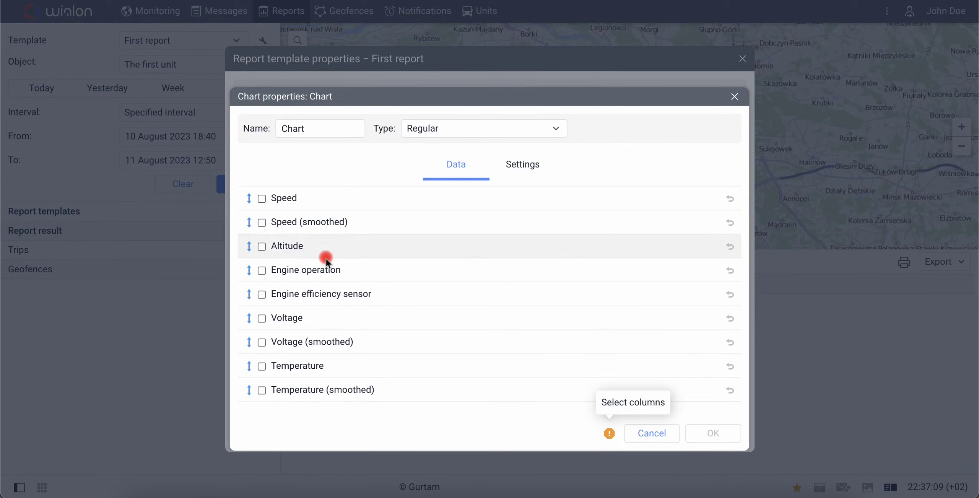
scroll(334, 320, down, 5)
click(262, 349)
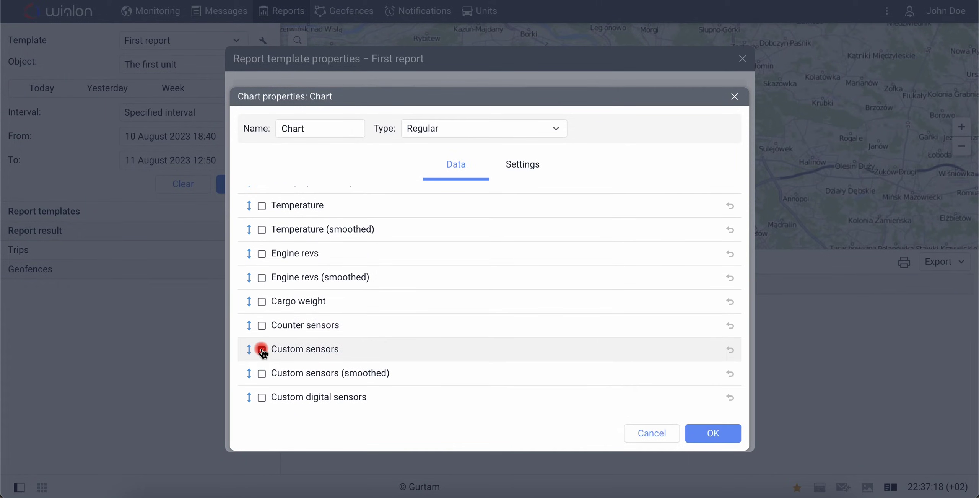
click(713, 436)
click(714, 436)
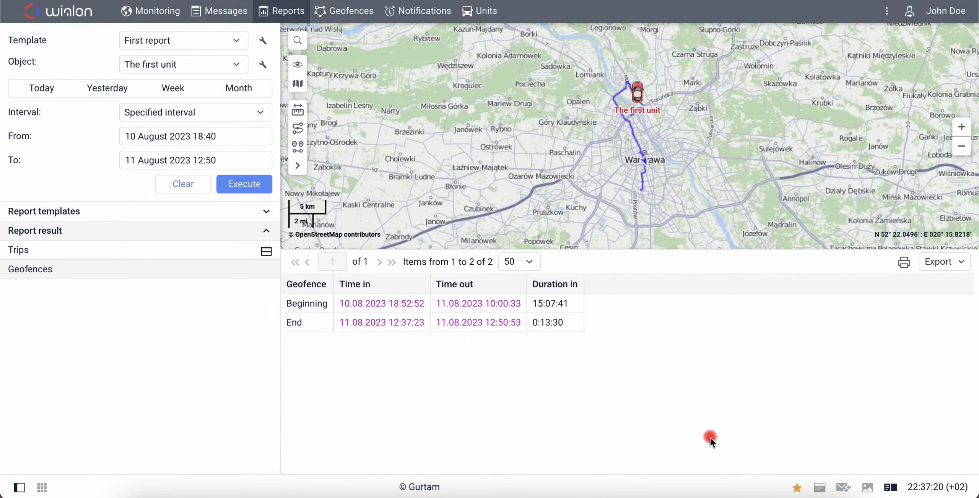
click(243, 185)
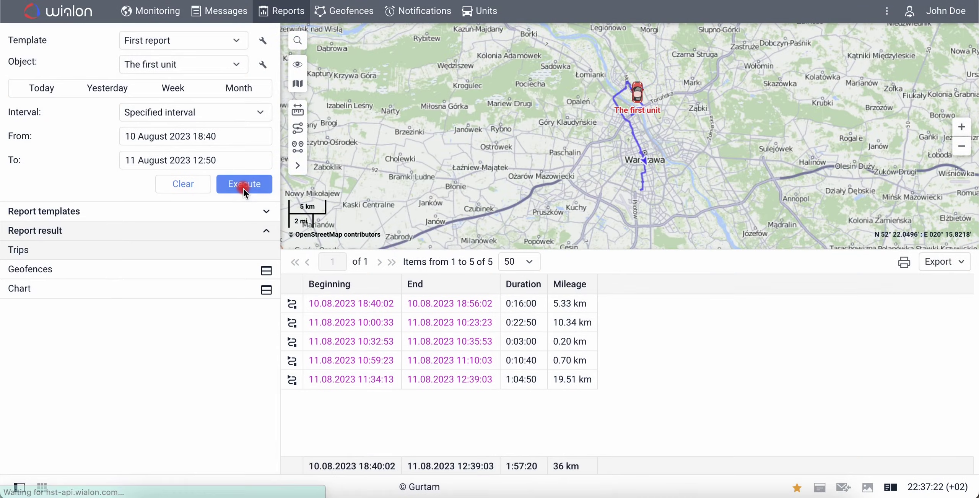
Display the Battery Charge chart from the report results
click(225, 289)
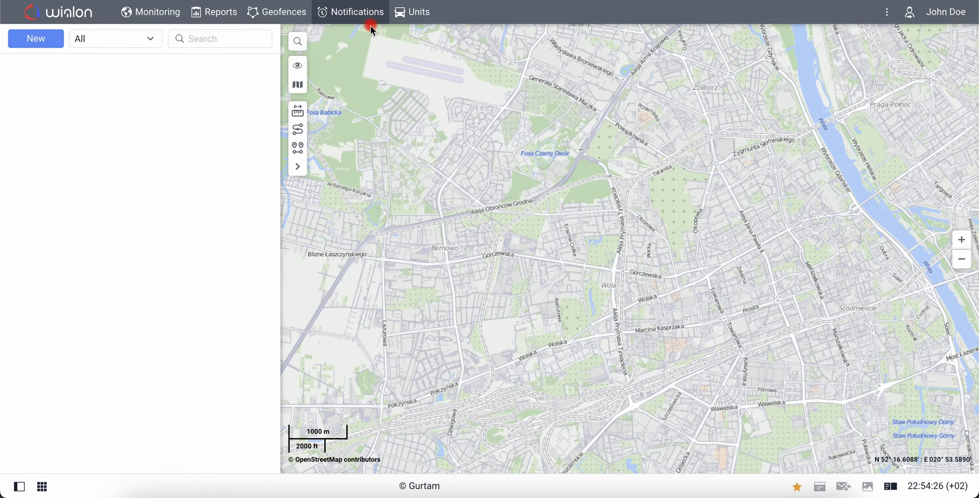
Create a Speed notification for The first unit with a fixed speed limit of 0 to 1
click(33, 43)
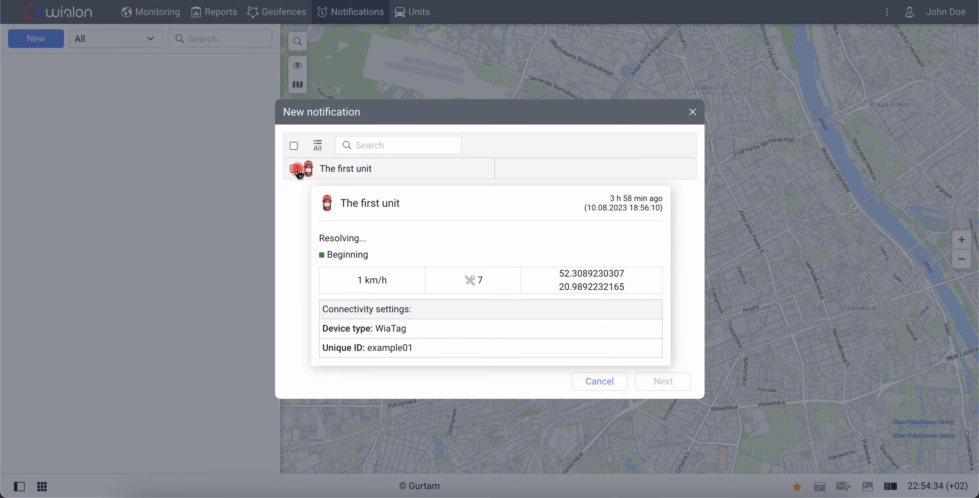
click(295, 170)
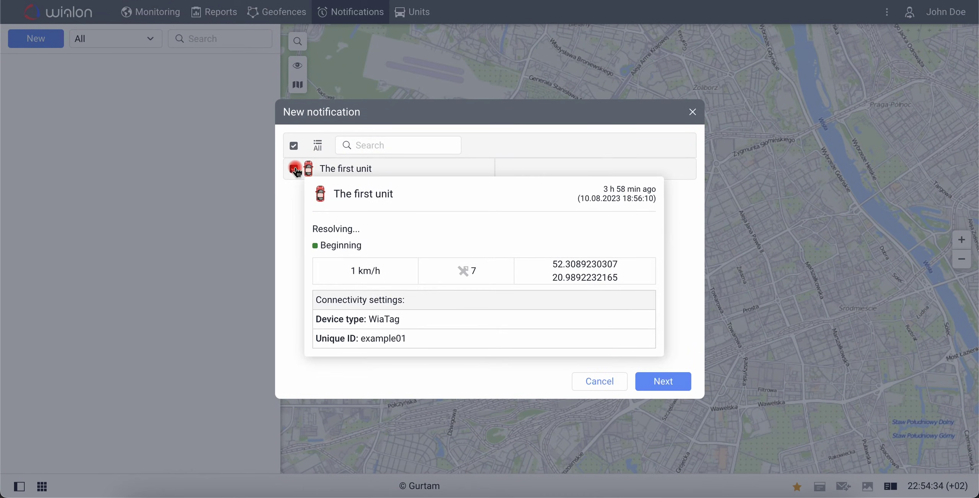
click(650, 379)
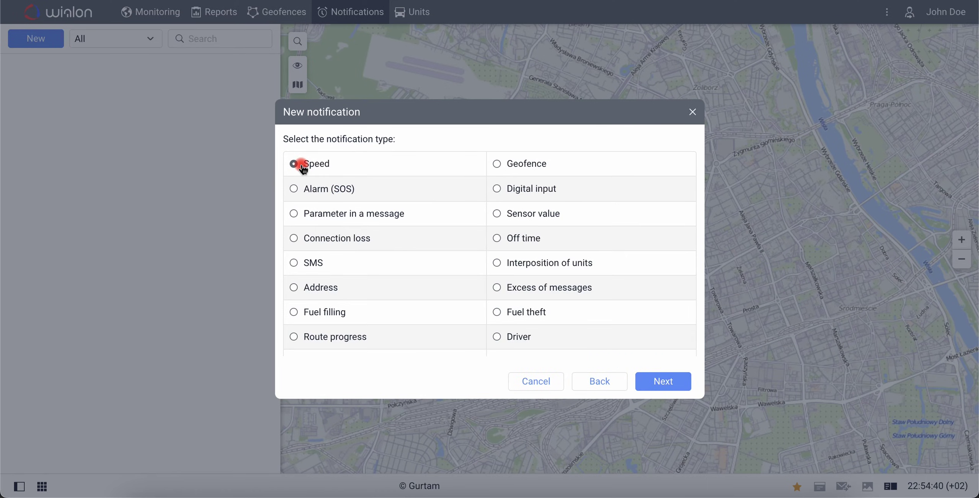
click(646, 381)
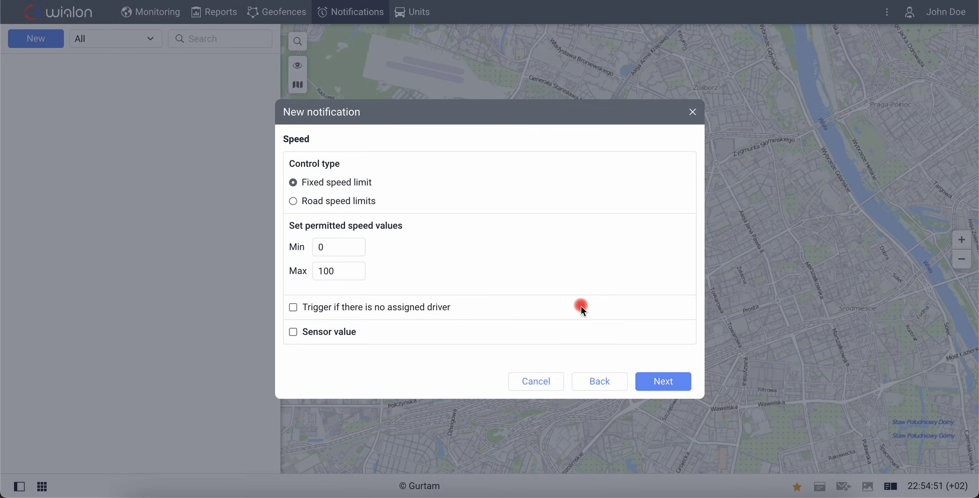
click(334, 250)
click(340, 271)
key(BackSpace)
key(BackSpace)
click(387, 279)
Choose email as the notification action, entering the recipient's e-mail address, and continue to the message
click(655, 381)
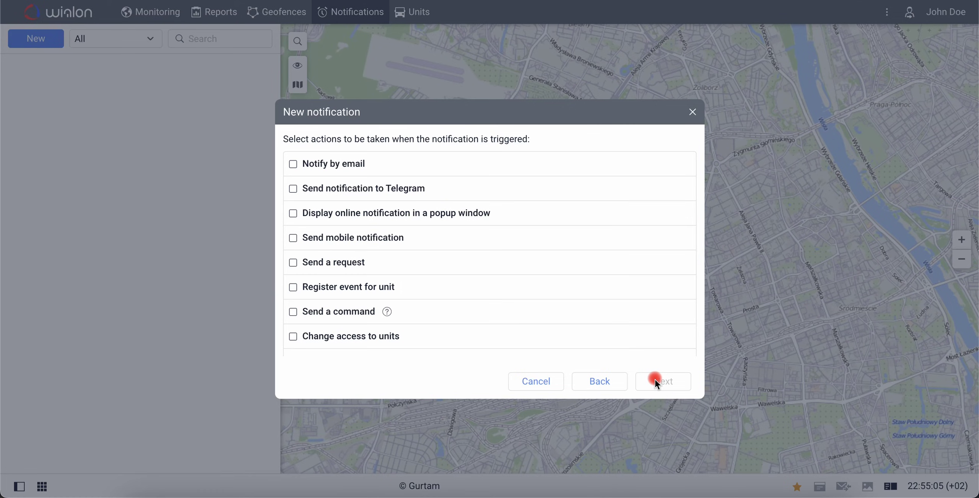
click(354, 171)
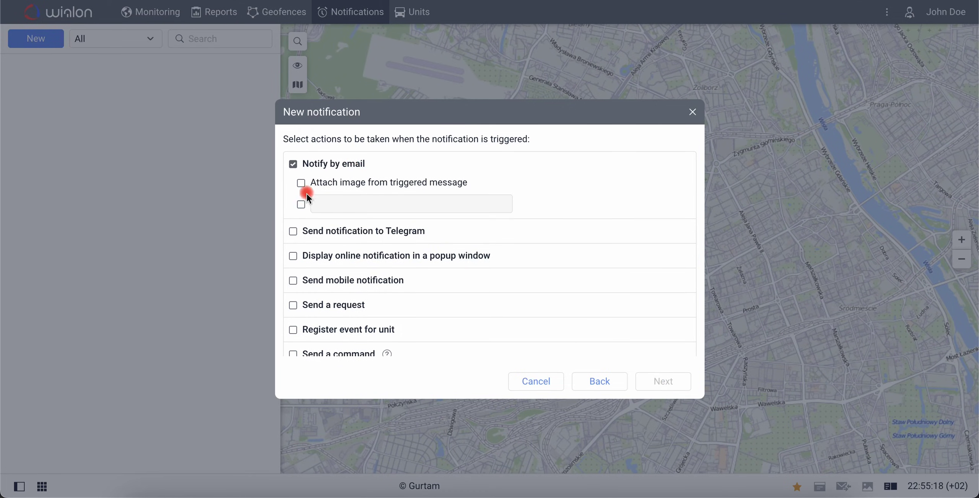
click(301, 205)
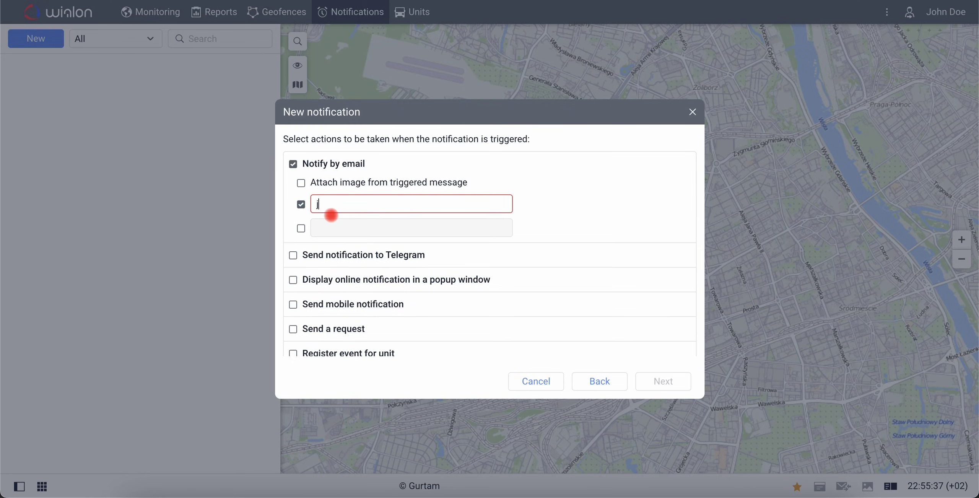
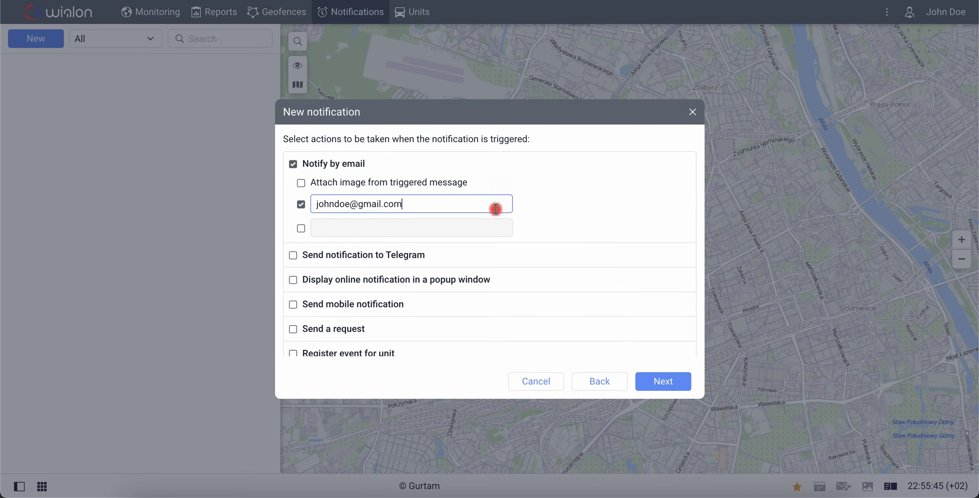
click(664, 382)
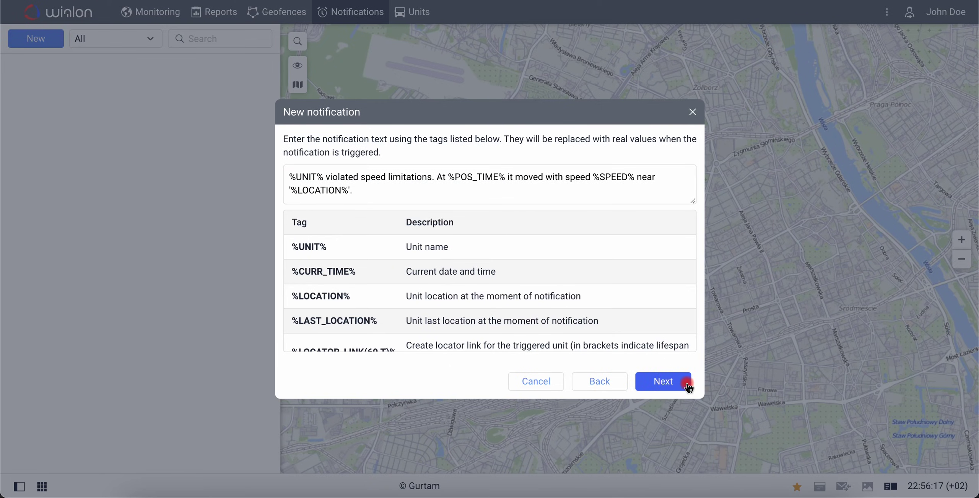
Keep the default message, name the notification Speed, cap it at 1 trigger, and save
click(687, 381)
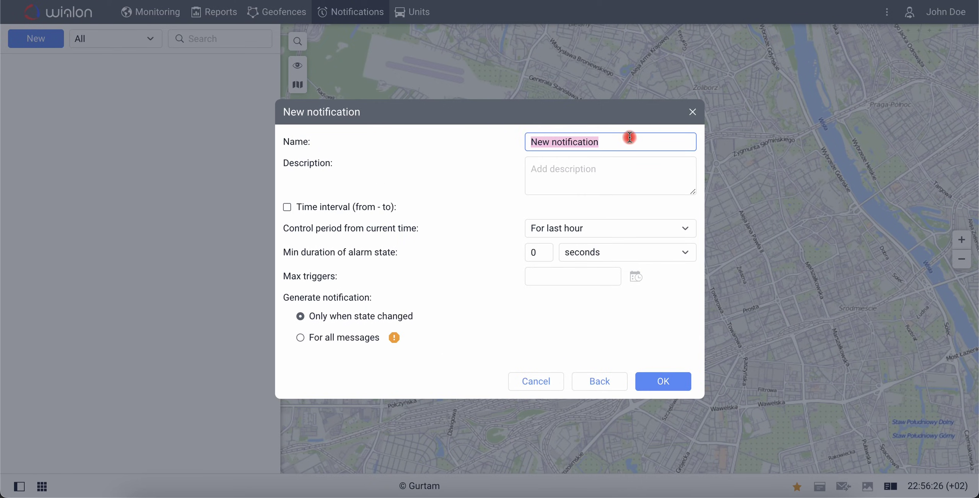
text(Speed)
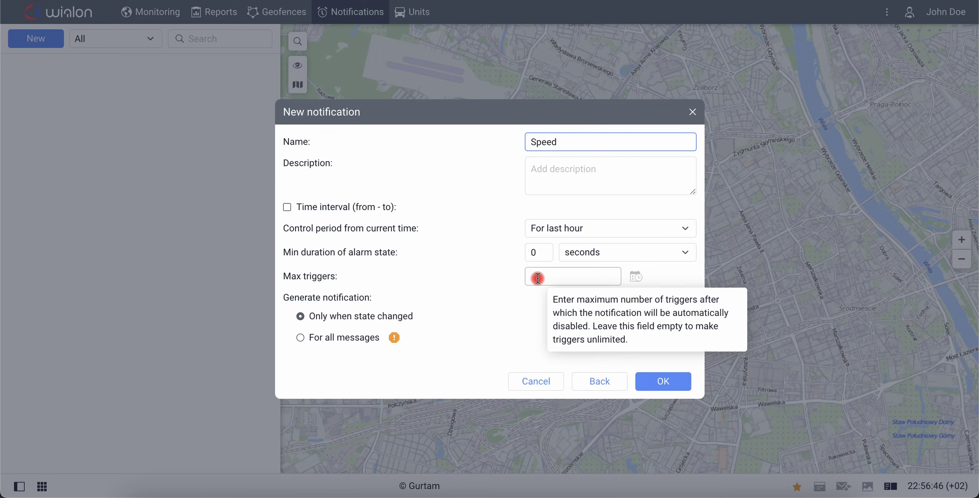
click(536, 276)
text(1)
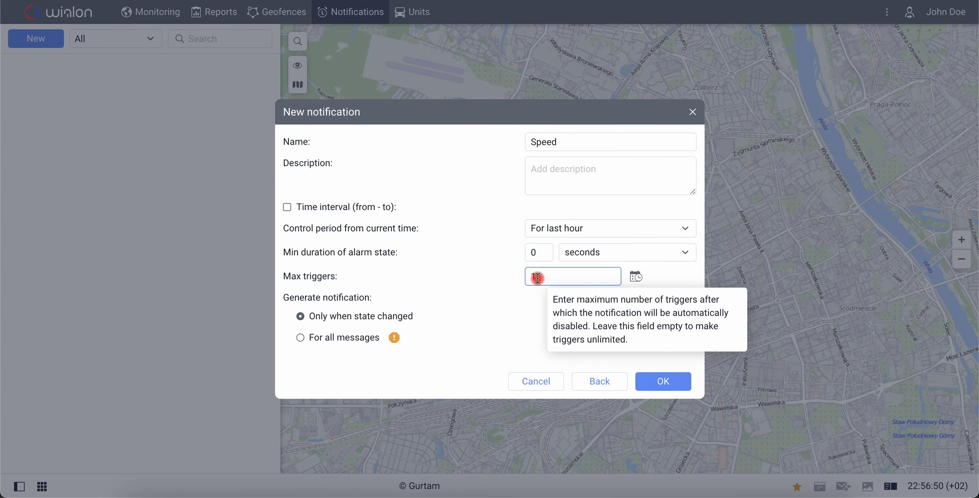
click(531, 294)
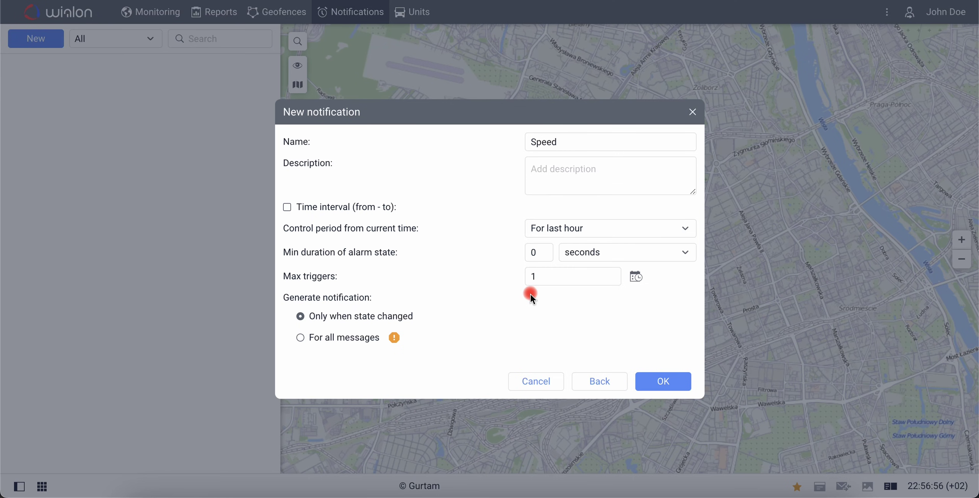
click(681, 381)
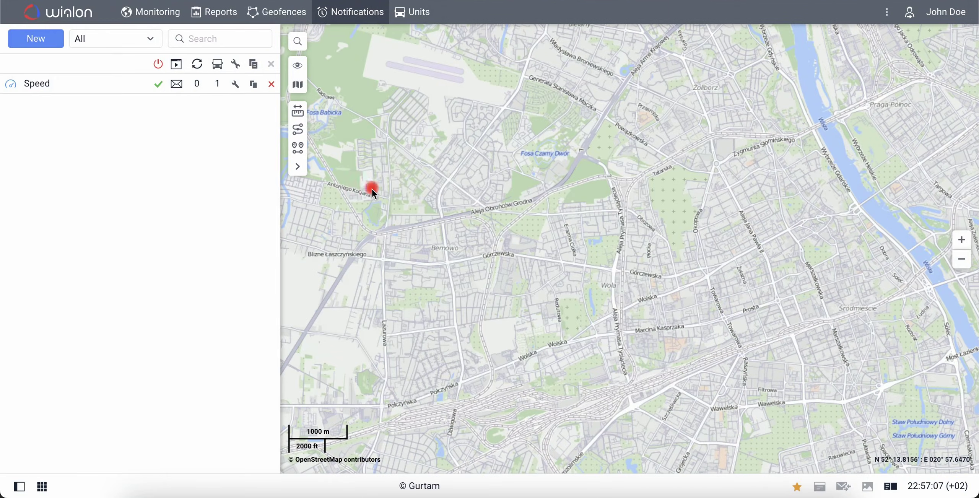